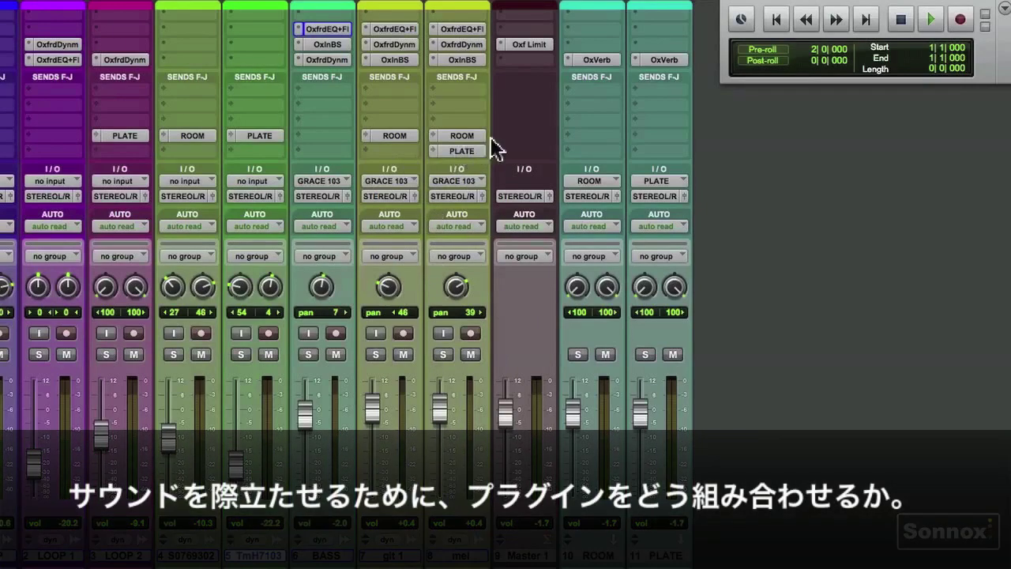
Play the mix and bypass the Master 1 limiter plus the EQ, Dynamics and Inflator inserts on the mel and git 1 tracks
{"action": "key", "text": "space"}
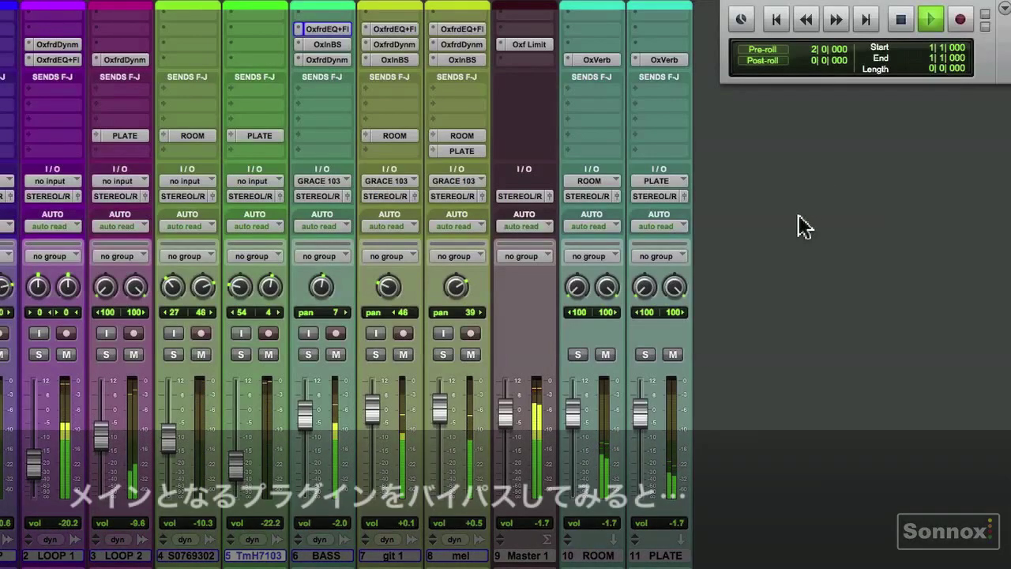
{"action": "left_click", "coordinate": [531, 46], "text": "super"}
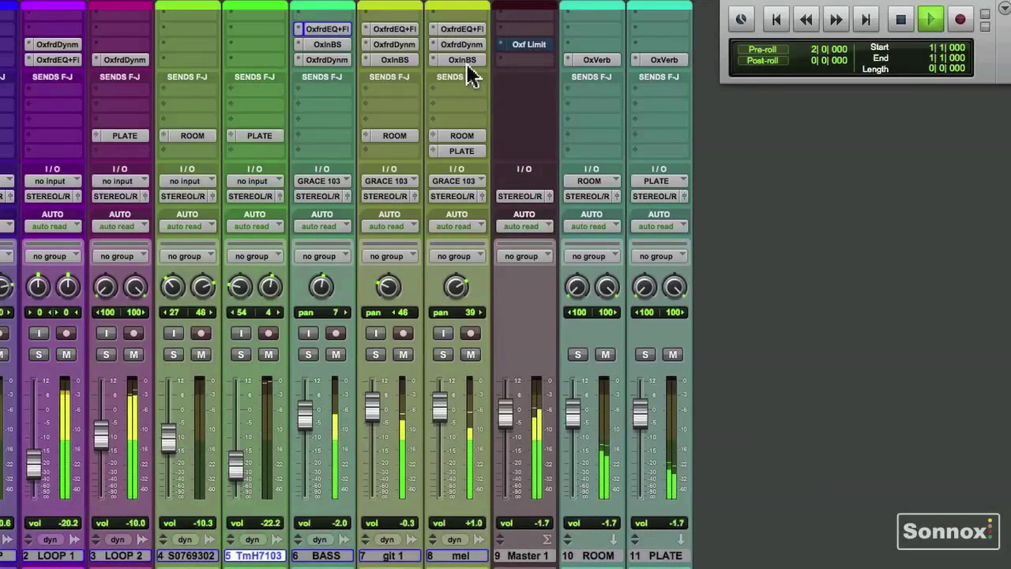
{"action": "left_click", "coordinate": [465, 60], "text": "super"}
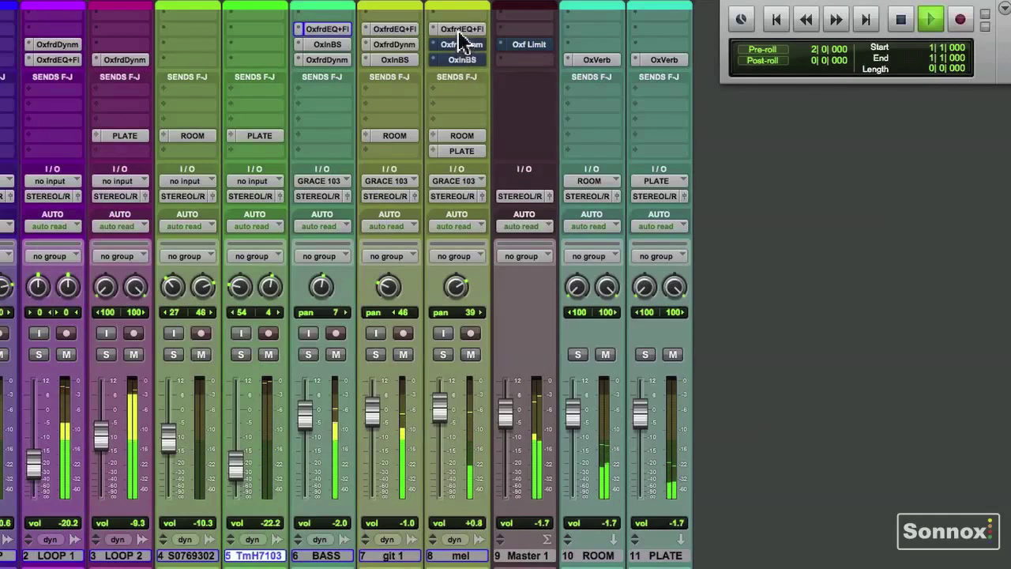
{"action": "left_click", "coordinate": [459, 31], "text": "super"}
{"action": "left_click", "coordinate": [391, 45], "text": "super"}
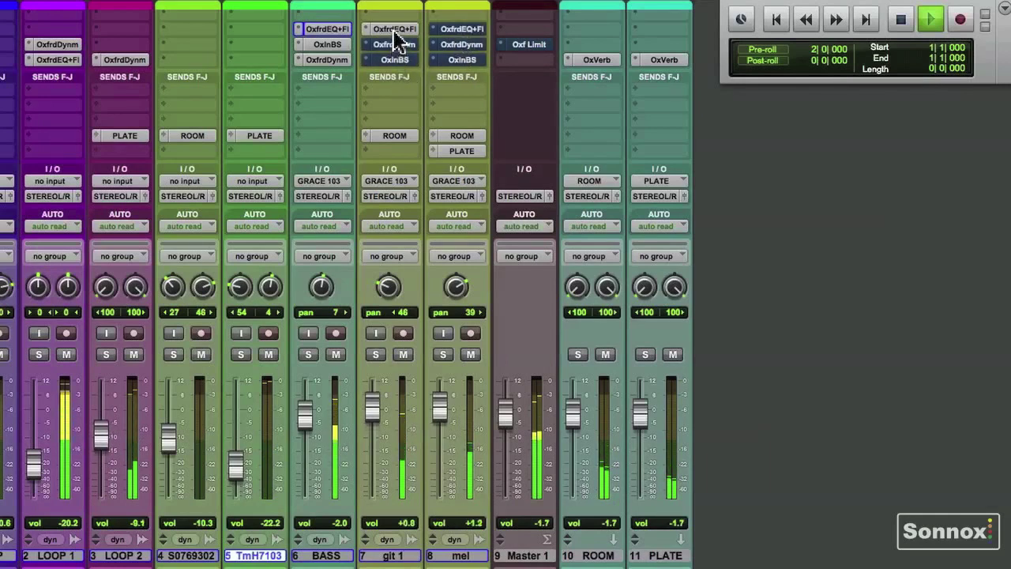
{"action": "left_click", "coordinate": [393, 29], "text": "super"}
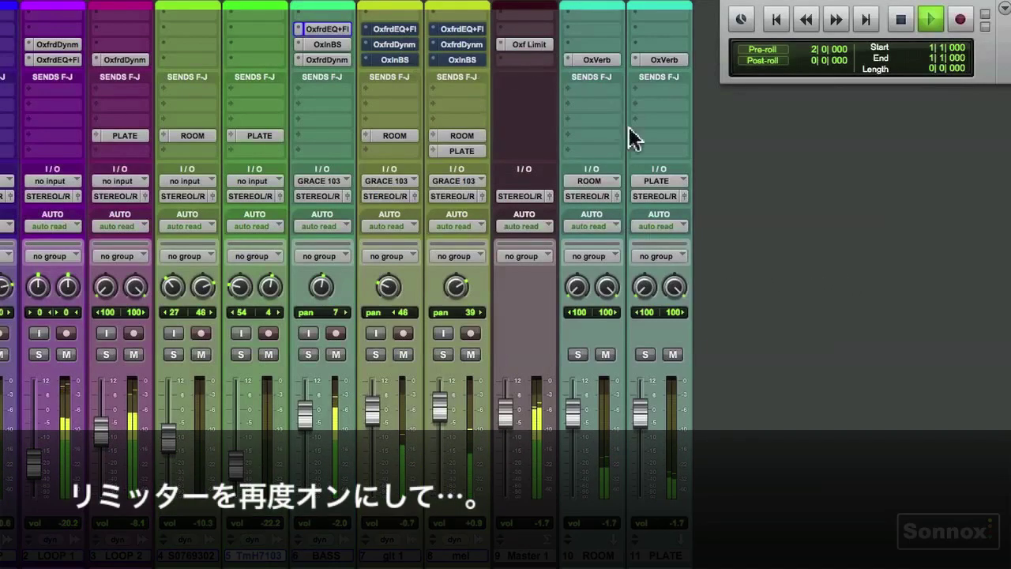
Re-enable the master limiter and the EQ, Dynamics and Inflator inserts on the git 1 and mel tracks
{"action": "left_click", "coordinate": [398, 45], "text": "super"}
{"action": "left_click", "coordinate": [395, 60], "text": "super"}
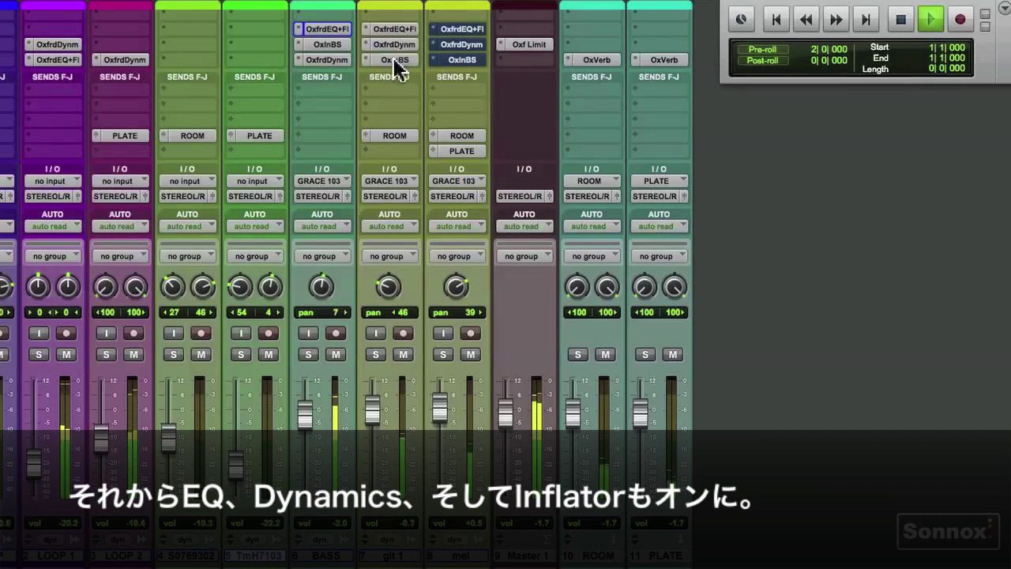
{"action": "left_click", "coordinate": [454, 29], "text": "super"}
{"action": "left_click", "coordinate": [455, 44], "text": "super"}
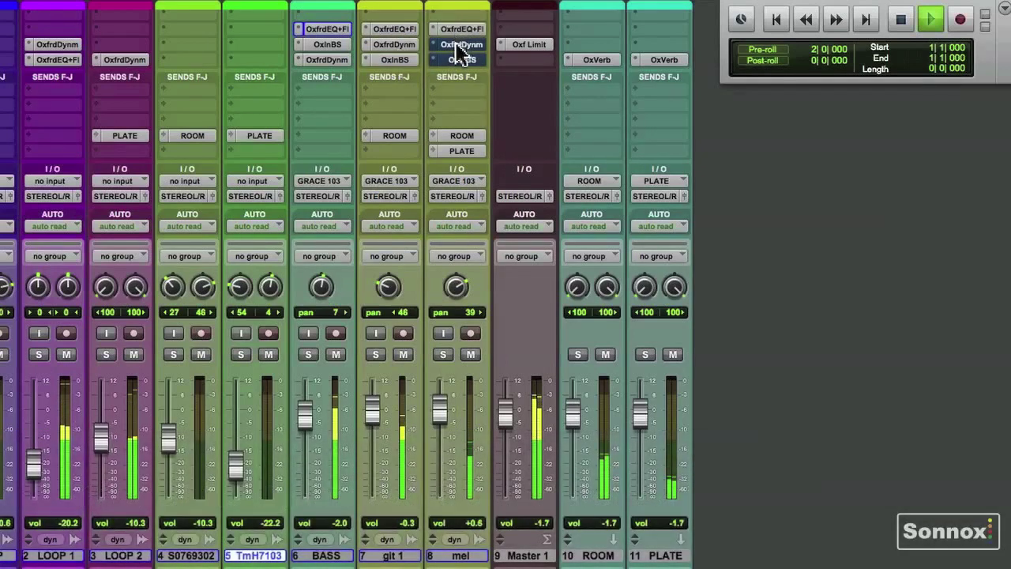
{"action": "left_click", "coordinate": [462, 62], "text": "super"}
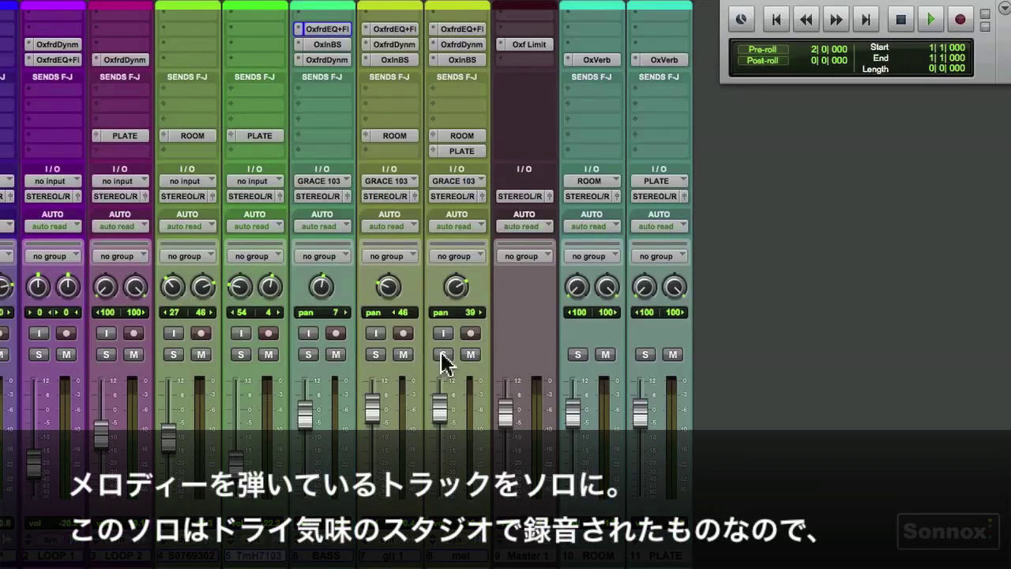
Solo the mel track, start playback and add the ROOM reverb track to the solo
{"action": "left_click", "coordinate": [442, 353]}
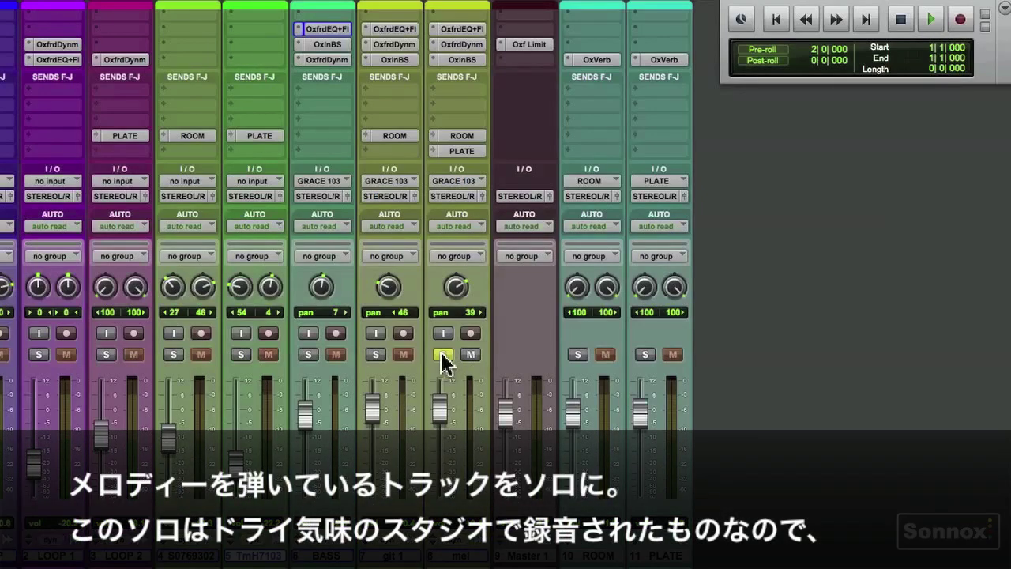
{"action": "key", "text": "space"}
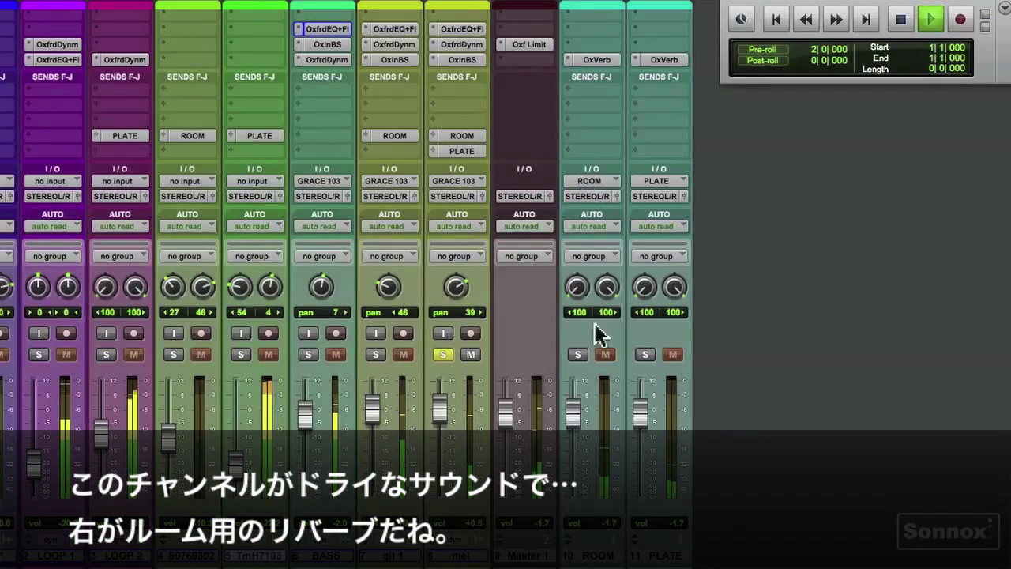
{"action": "left_click", "coordinate": [579, 353]}
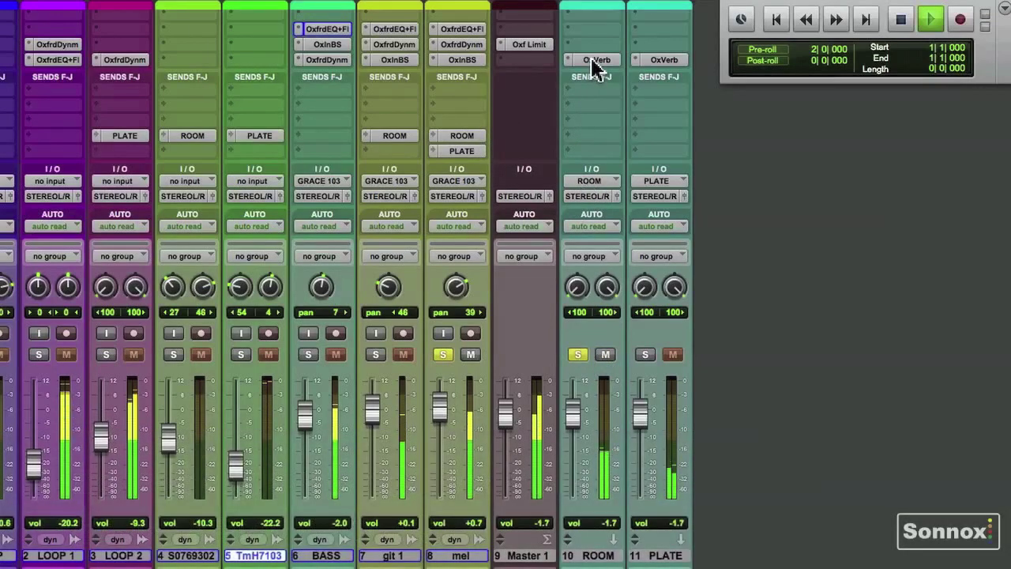
In the ROOM track's Oxford Reverb, set the equaliser's HF band to about 3607 Hz with 12 dB gain
{"action": "left_click", "coordinate": [591, 59]}
{"action": "left_click_drag", "start_coordinate": [483, 36], "coordinate": [316, 28]}
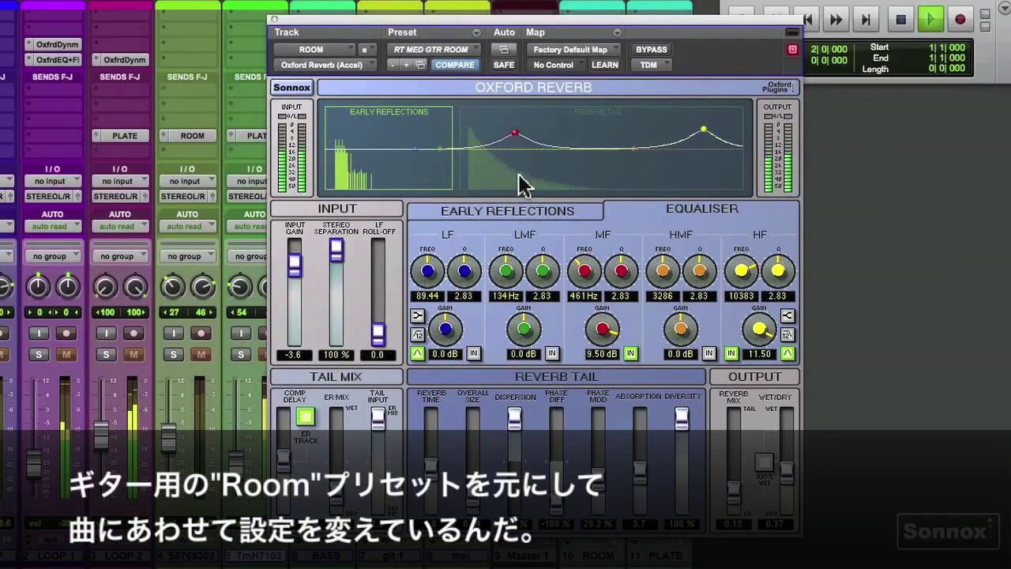
{"action": "left_click_drag", "start_coordinate": [702, 129], "coordinate": [646, 135]}
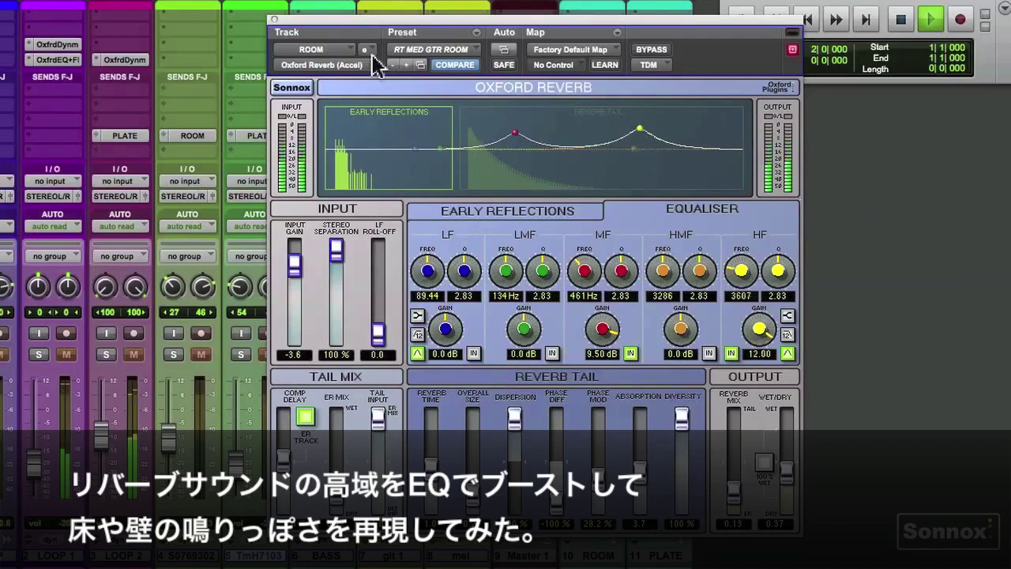
{"action": "left_click", "coordinate": [275, 20]}
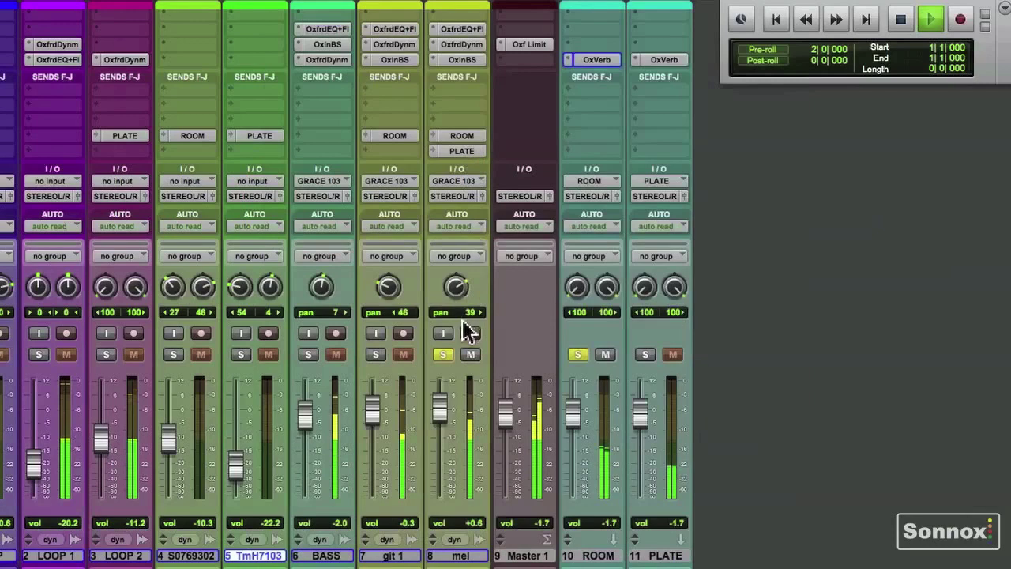
Raise the mel track's send level to ROOM to -1.0 dB with the ROOM reverb open, and close both windows
{"action": "left_click", "coordinate": [462, 138]}
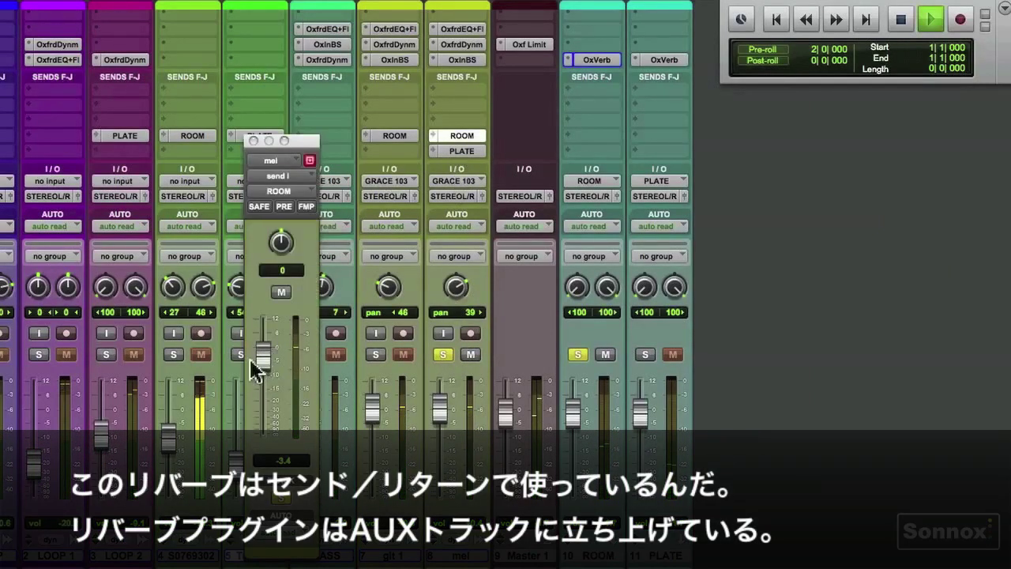
{"action": "left_click_drag", "start_coordinate": [309, 142], "coordinate": [74, 60]}
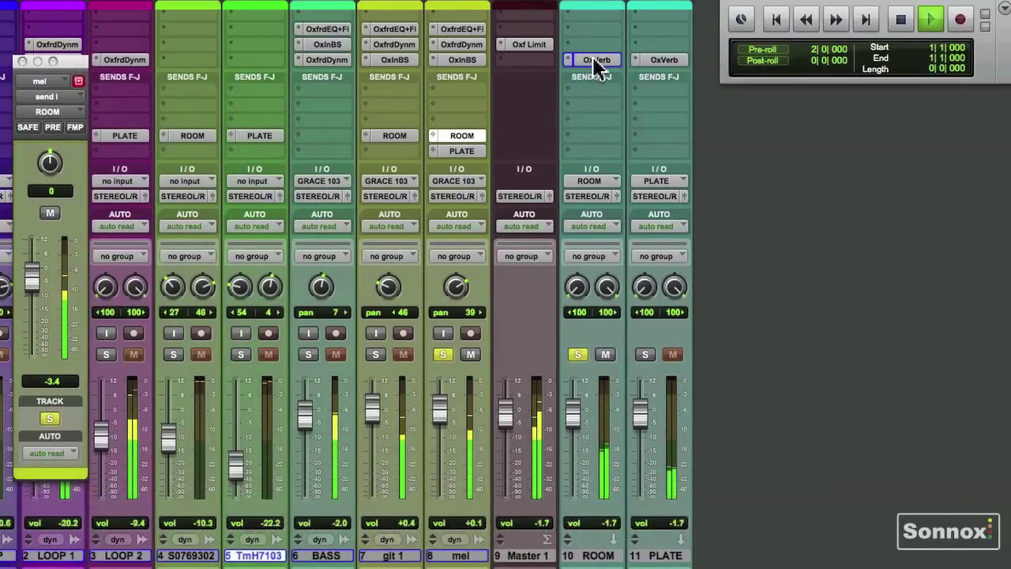
{"action": "left_click", "coordinate": [591, 59]}
{"action": "mouse_move", "coordinate": [31, 282]}
{"action": "left_mouse_down"}
{"action": "mouse_move", "coordinate": [32, 265]}
{"action": "mouse_move", "coordinate": [32, 386]}
{"action": "mouse_move", "coordinate": [31, 265]}
{"action": "left_mouse_up"}
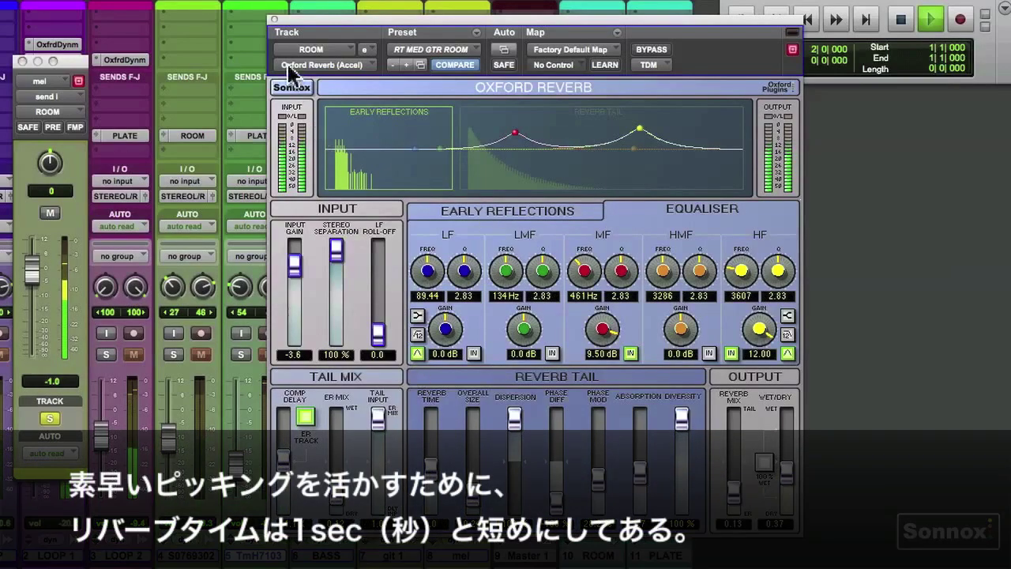
{"action": "left_click", "coordinate": [275, 21]}
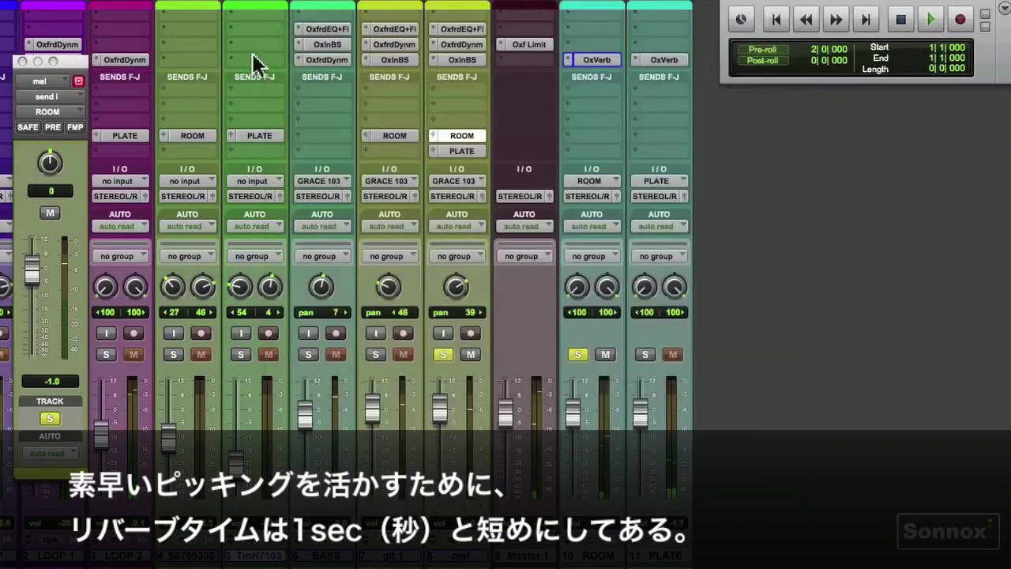
{"action": "left_click", "coordinate": [22, 61]}
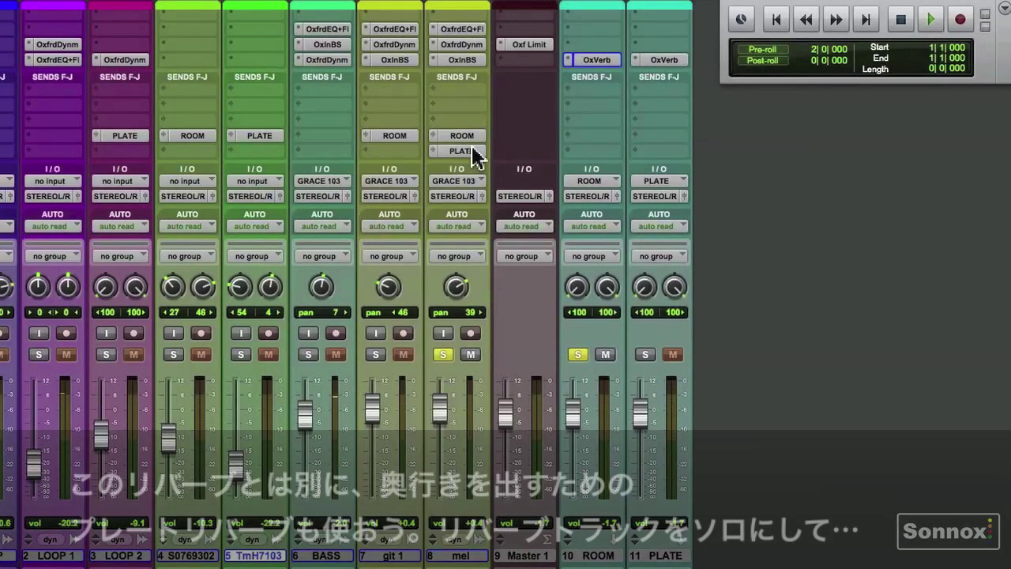
Open the mel track's PLATE send and solo the PLATE reverb track in place of ROOM
{"action": "left_click", "coordinate": [466, 151]}
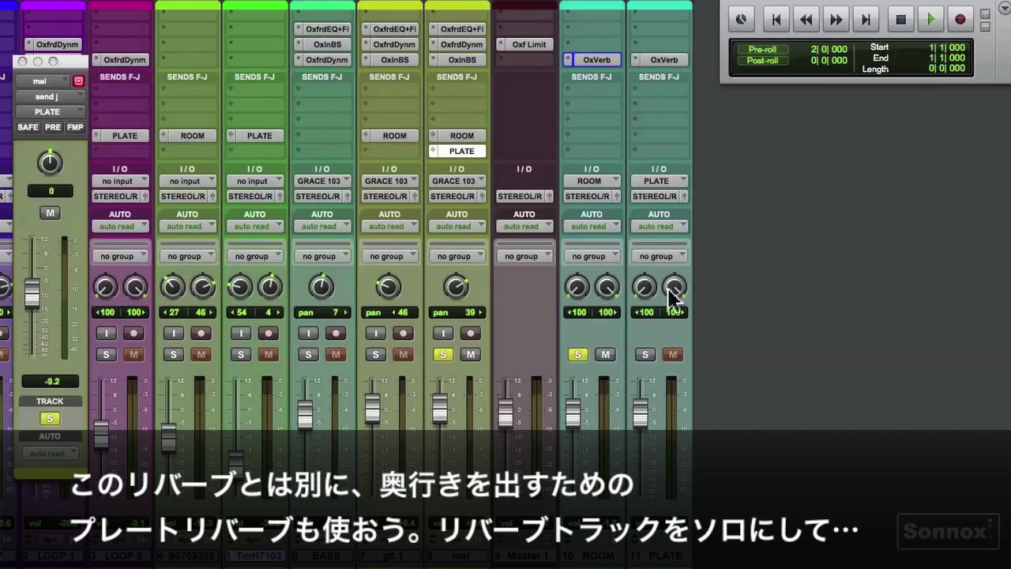
{"action": "left_click", "coordinate": [641, 355]}
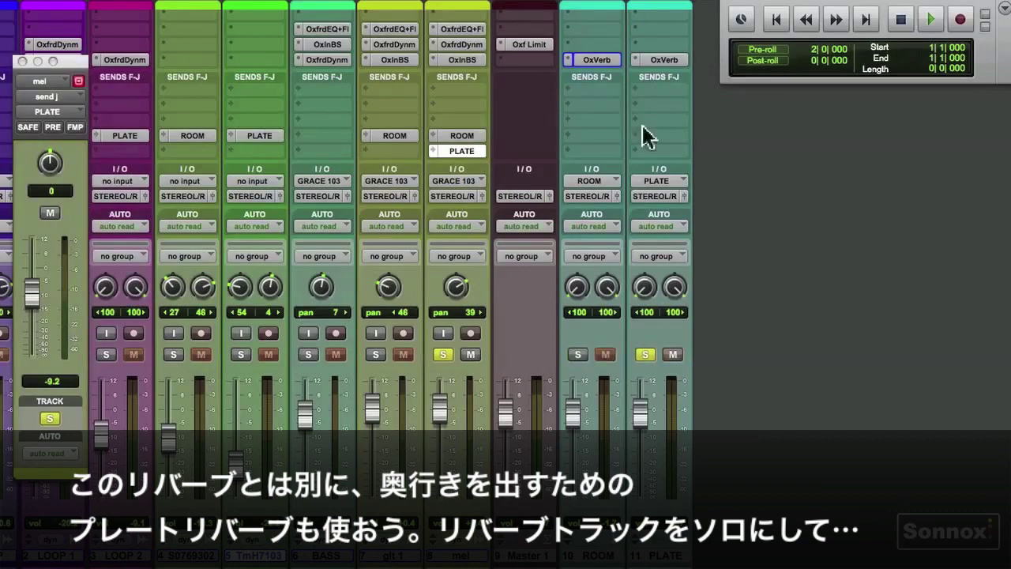
Shorten the reverb time in the PLATE track's Oxford Reverb to 1.1 and close the plug-in
{"action": "left_click", "coordinate": [659, 60]}
{"action": "left_click_drag", "start_coordinate": [466, 22], "coordinate": [407, 22]}
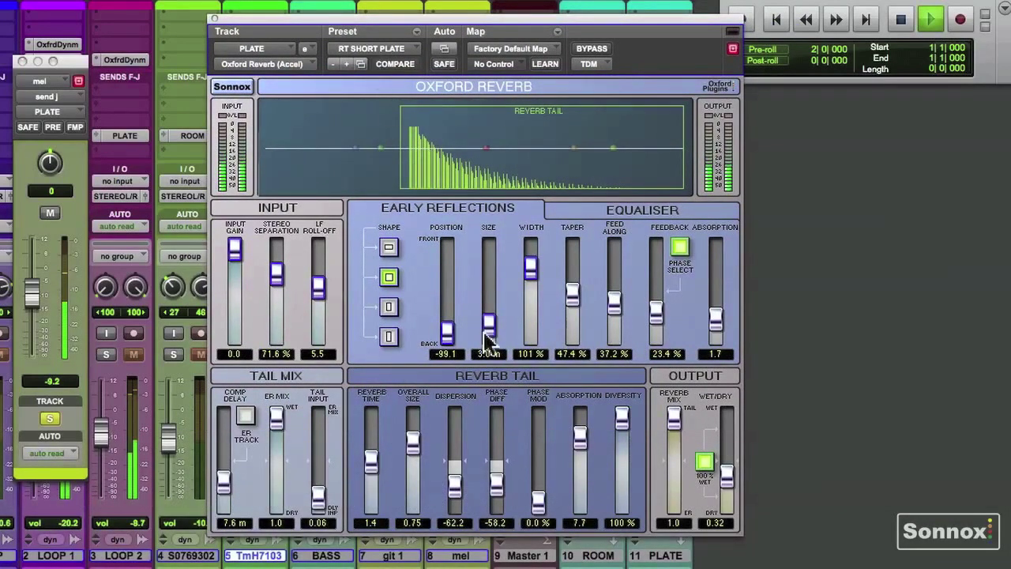
{"action": "mouse_move", "coordinate": [371, 470]}
{"action": "left_mouse_down"}
{"action": "mouse_move", "coordinate": [373, 447]}
{"action": "mouse_move", "coordinate": [372, 466]}
{"action": "left_mouse_up"}
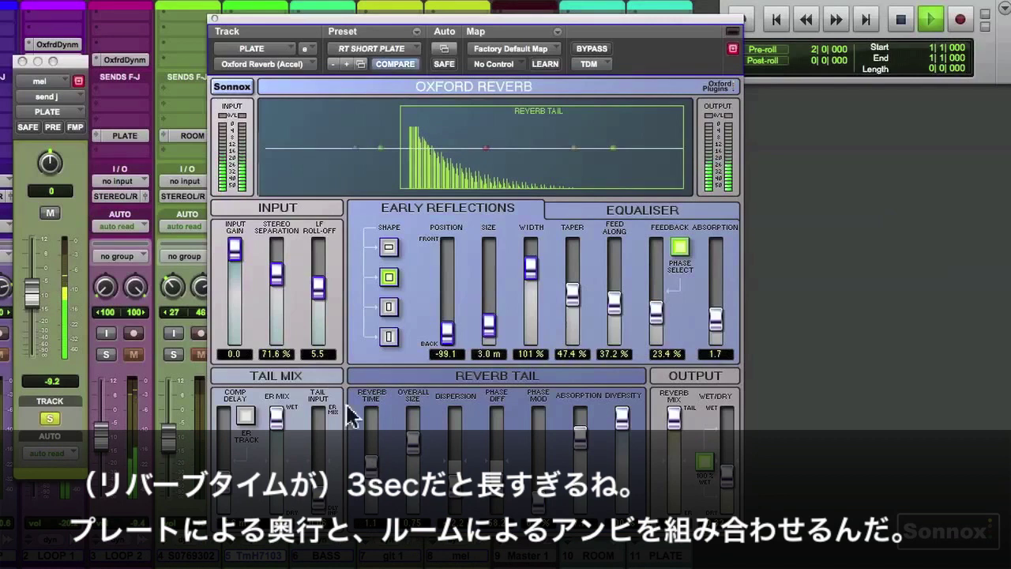
{"action": "left_click", "coordinate": [214, 20]}
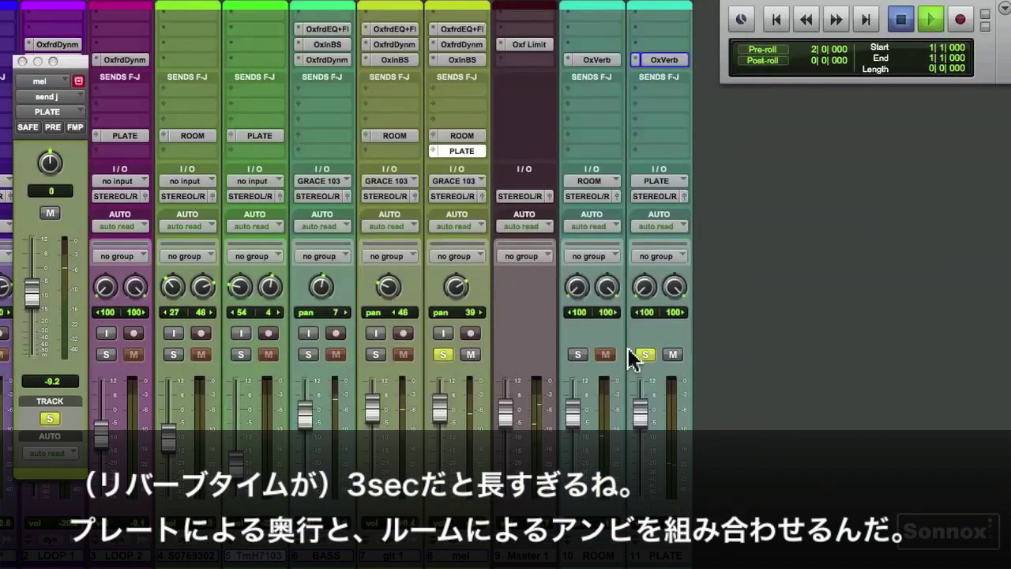
Solo the ROOM track as well, and mute and unmute both reverb tracks to compare the melody dry and wet
{"action": "left_click", "coordinate": [575, 354]}
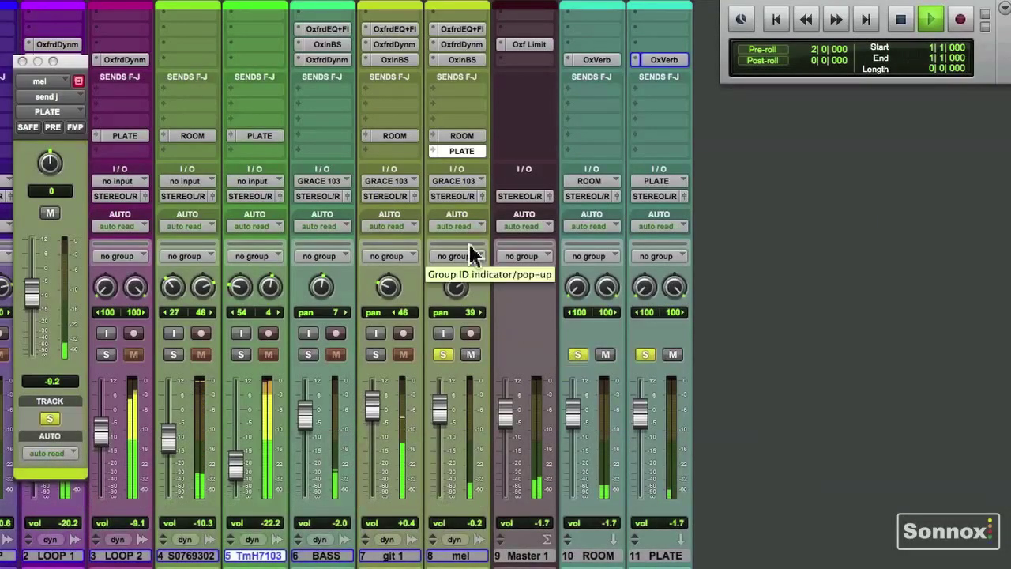
{"action": "left_click", "coordinate": [605, 356]}
{"action": "left_click", "coordinate": [673, 356]}
{"action": "left_click", "coordinate": [673, 356]}
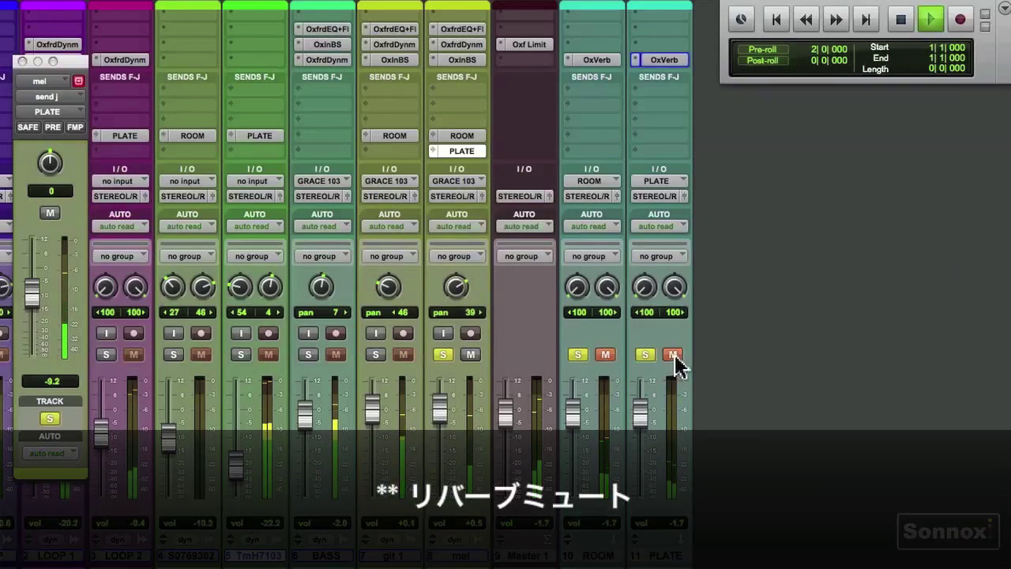
{"action": "left_click", "coordinate": [605, 356]}
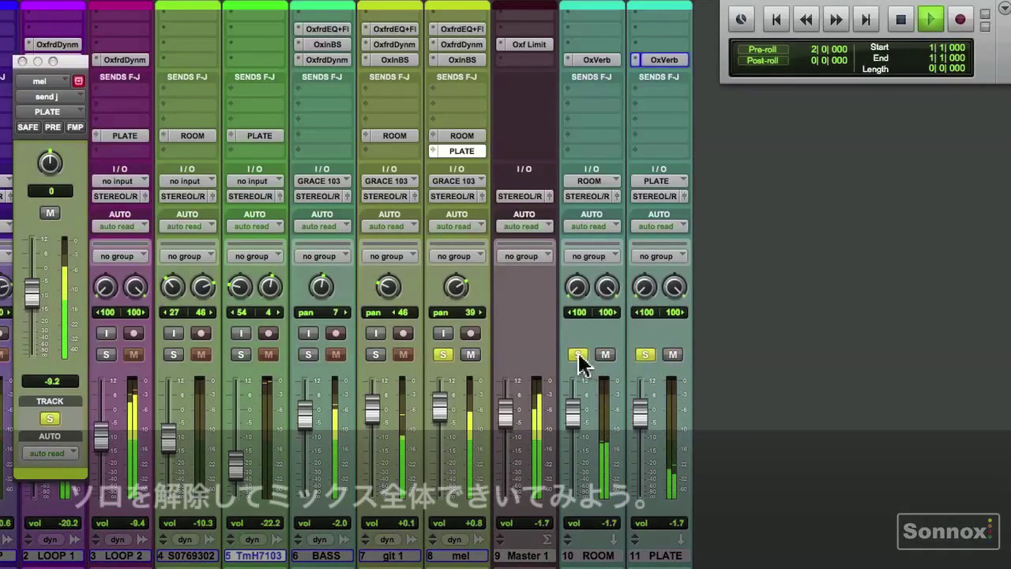
Clear the solos on the ROOM, PLATE and mel tracks to hear the full mix
{"action": "left_click", "coordinate": [579, 354]}
{"action": "left_click", "coordinate": [644, 354]}
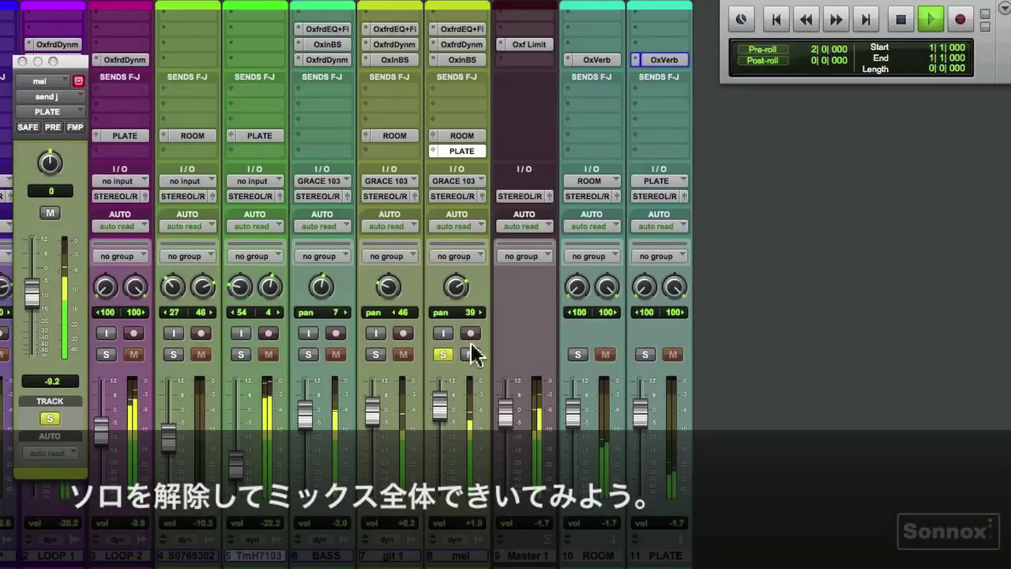
{"action": "left_click", "coordinate": [443, 354]}
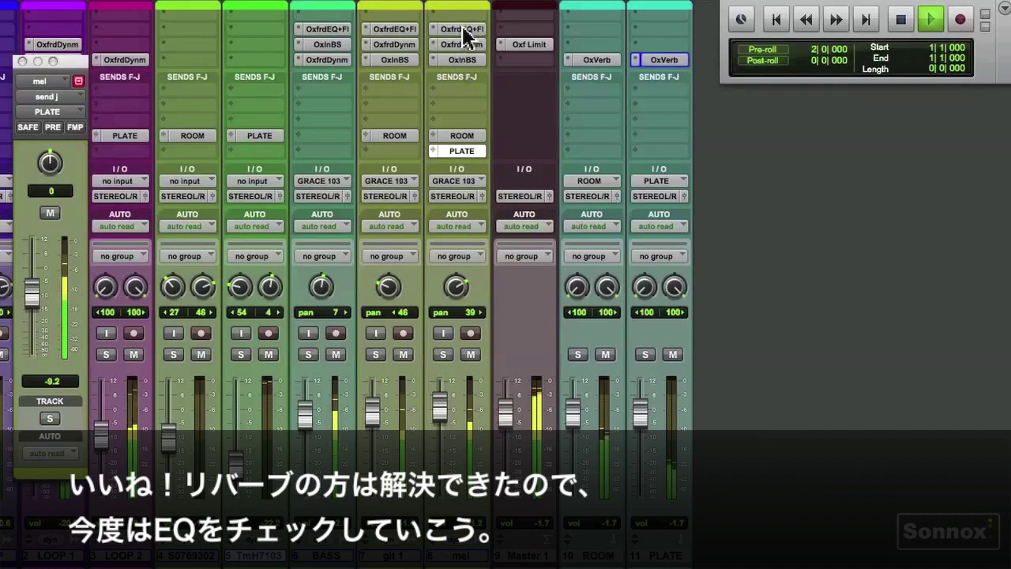
Solo the mel track again together with the ROOM and PLATE reverb tracks
{"action": "left_click", "coordinate": [443, 355]}
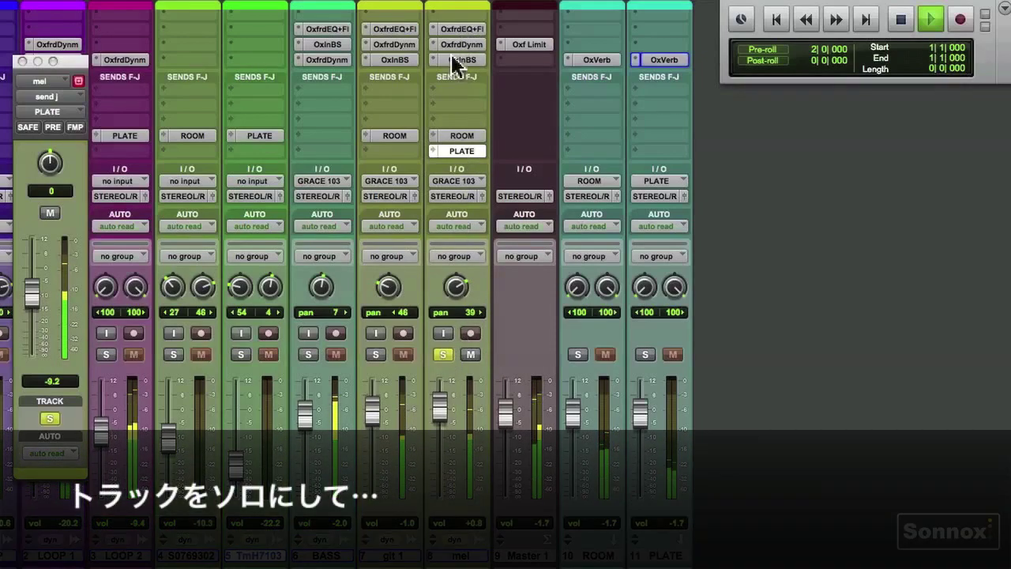
{"action": "left_click", "coordinate": [578, 355]}
{"action": "left_click", "coordinate": [645, 354]}
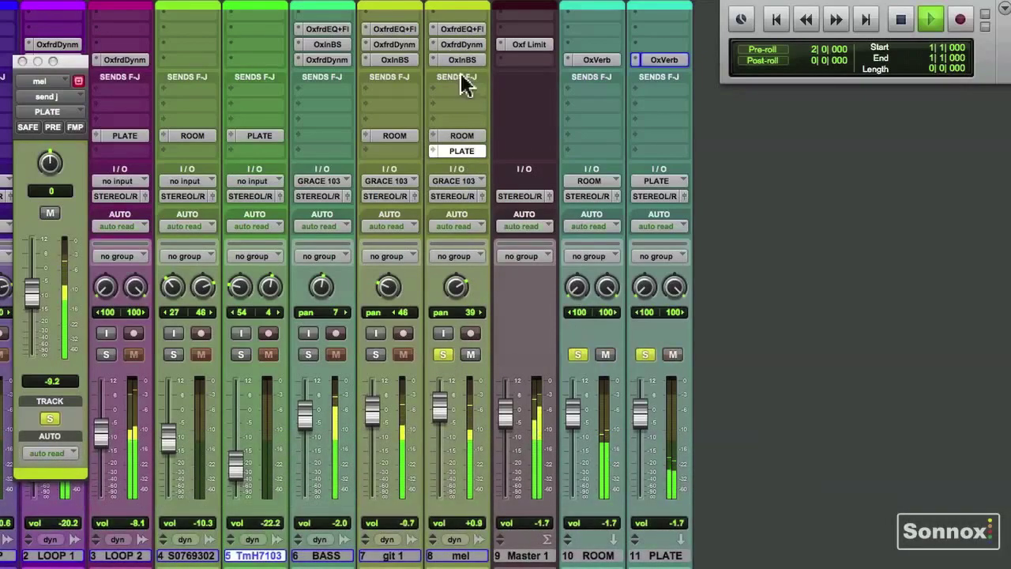
Open the mel track's Oxford EQ and set the low-cut filter frequency to 38.6 Hz
{"action": "left_click", "coordinate": [458, 29]}
{"action": "left_click_drag", "start_coordinate": [359, 30], "coordinate": [249, 52]}
{"action": "left_click_drag", "start_coordinate": [190, 314], "coordinate": [172, 294]}
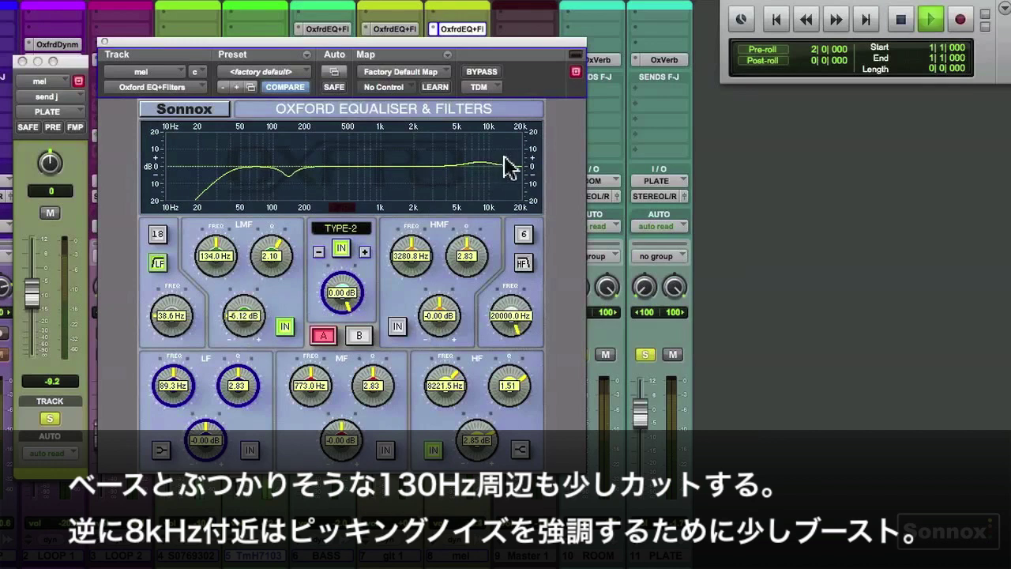
Compare the EQ curves of TYPE-4 and TYPE-3 on the mel track and settle on TYPE-2
{"action": "left_click", "coordinate": [340, 249]}
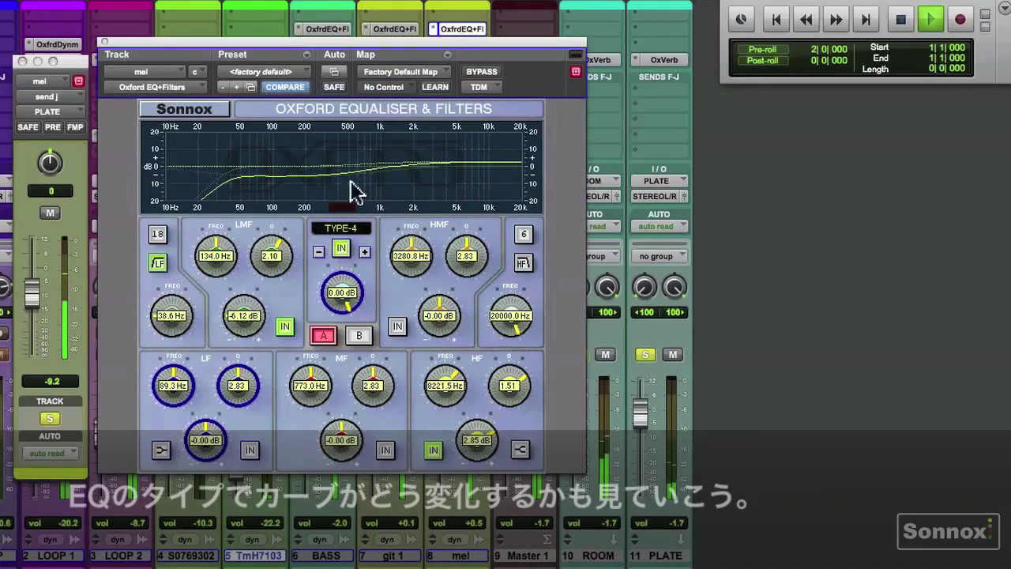
{"action": "left_click", "coordinate": [341, 249]}
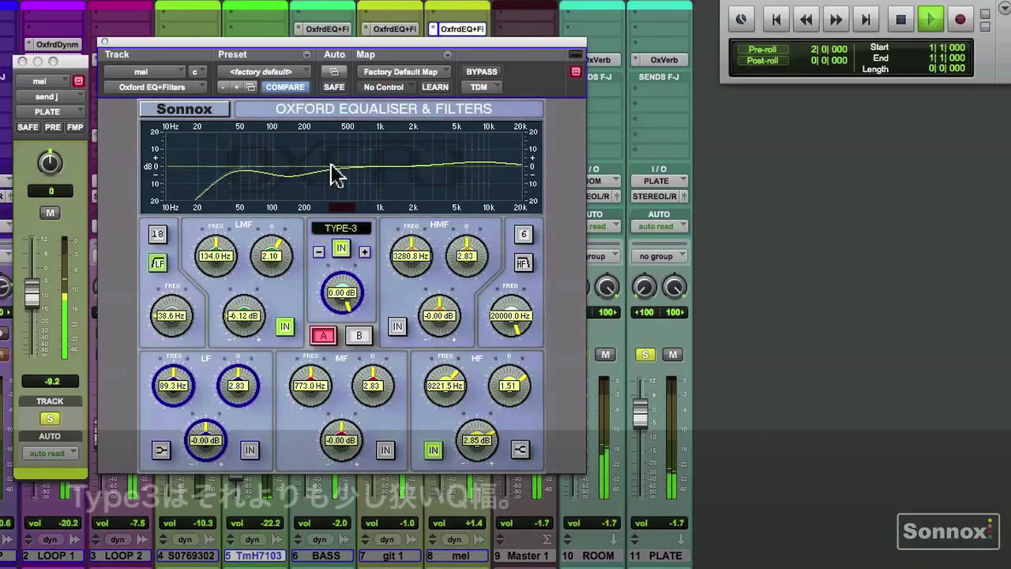
{"action": "left_click", "coordinate": [341, 250]}
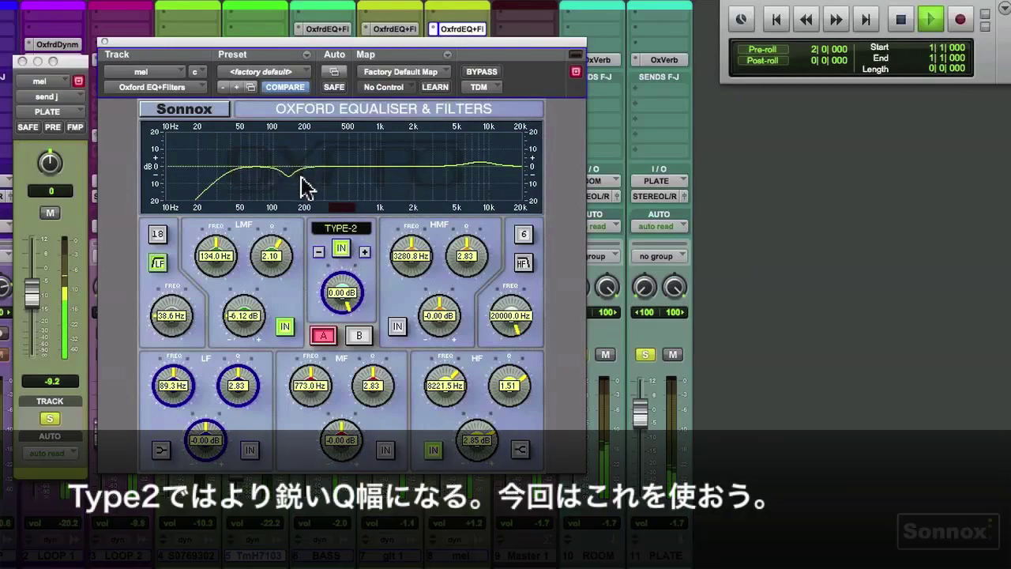
Open the mel track's Oxford Dynamics in place of its EQ and set the compressor threshold to -13.43 dB
{"action": "left_click", "coordinate": [104, 42]}
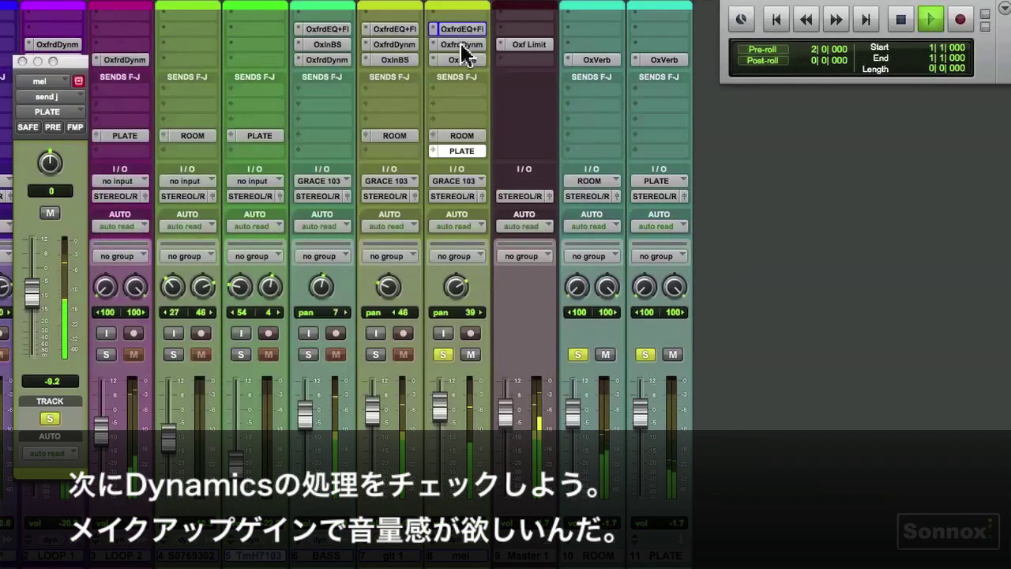
{"action": "left_click", "coordinate": [462, 45]}
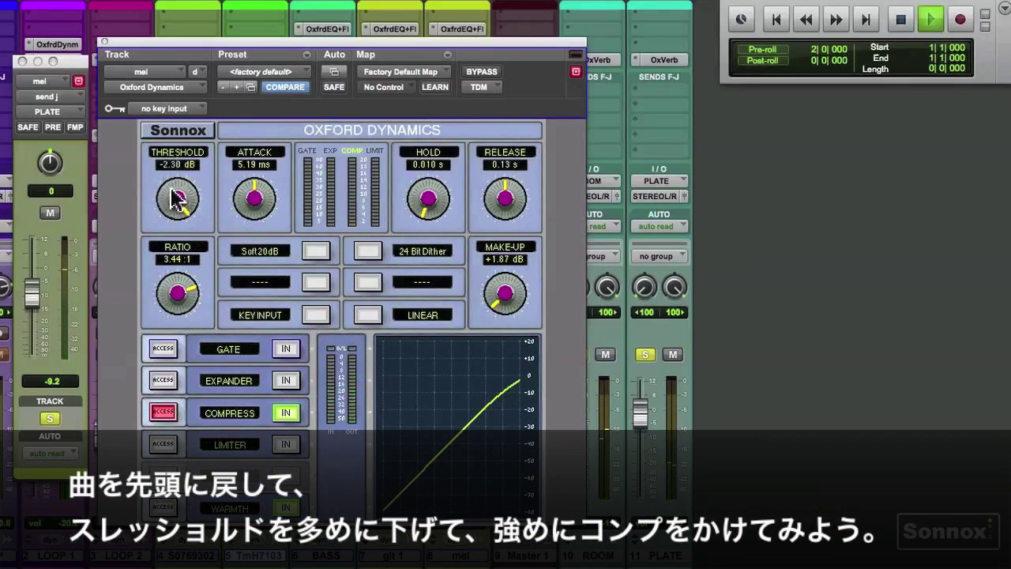
{"action": "left_click_drag", "start_coordinate": [175, 204], "coordinate": [162, 301]}
{"action": "left_click_drag", "start_coordinate": [199, 207], "coordinate": [205, 157]}
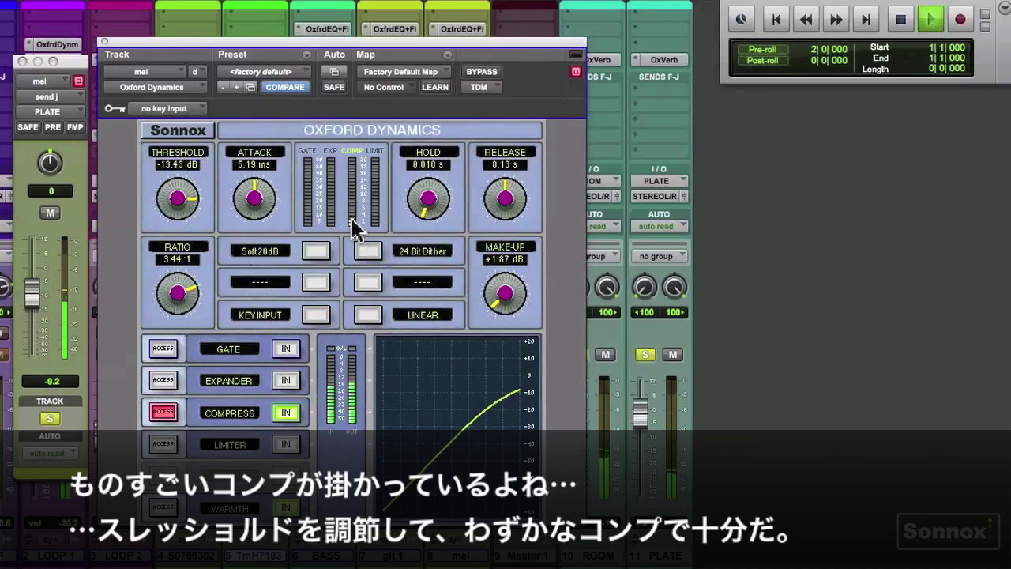
Open the mel track's Oxford Inflator in place of the Dynamics and compare the sound bypassed and active
{"action": "left_click", "coordinate": [104, 42]}
{"action": "left_click", "coordinate": [460, 61]}
{"action": "left_click_drag", "start_coordinate": [169, 41], "coordinate": [231, 97]}
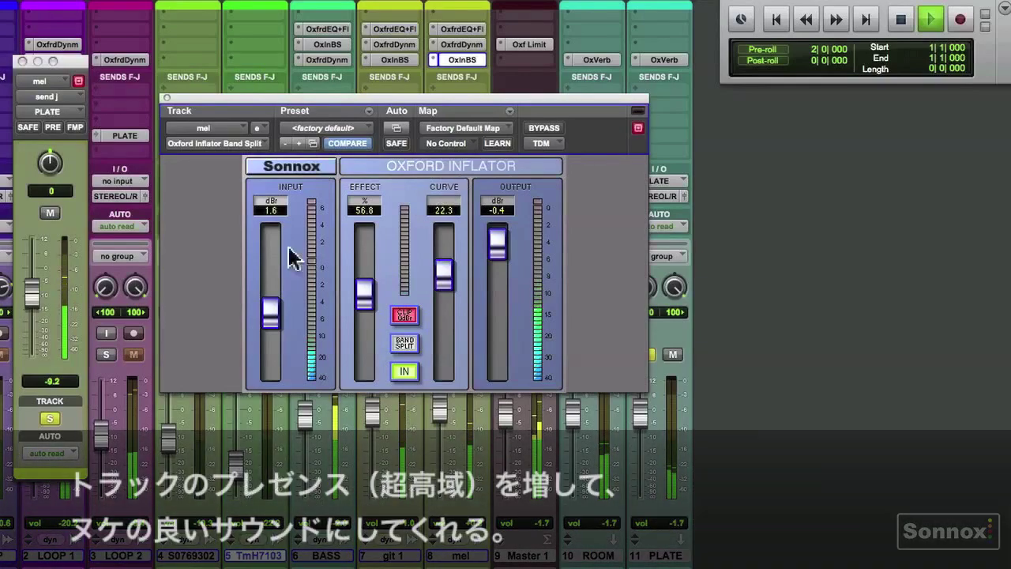
{"action": "left_click", "coordinate": [533, 131]}
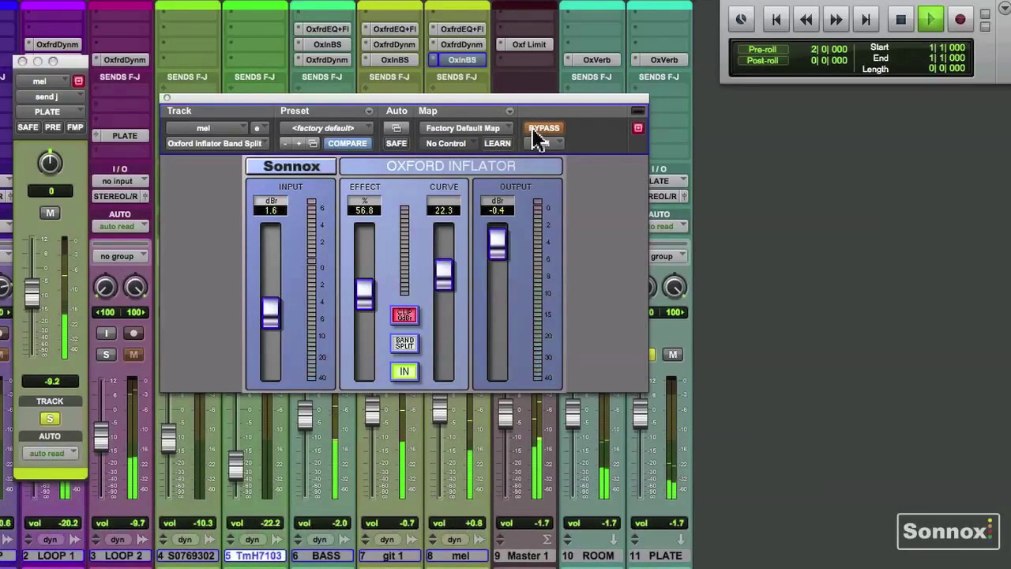
{"action": "left_click", "coordinate": [533, 130]}
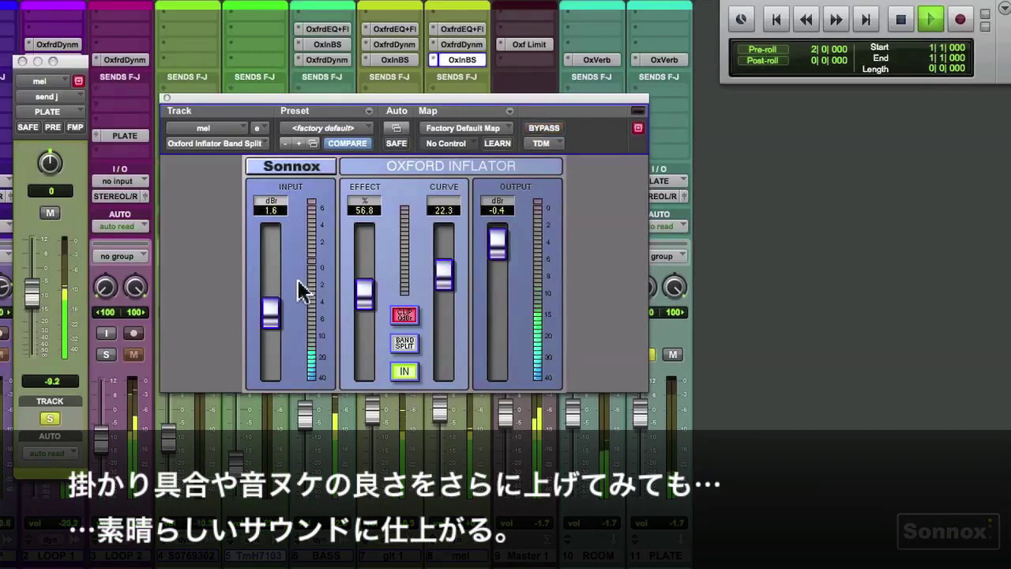
Try an Inflator effect of 95.9% with a curve of 40.5 on the mel track and compare it with bypass
{"action": "left_click_drag", "start_coordinate": [370, 280], "coordinate": [372, 253]}
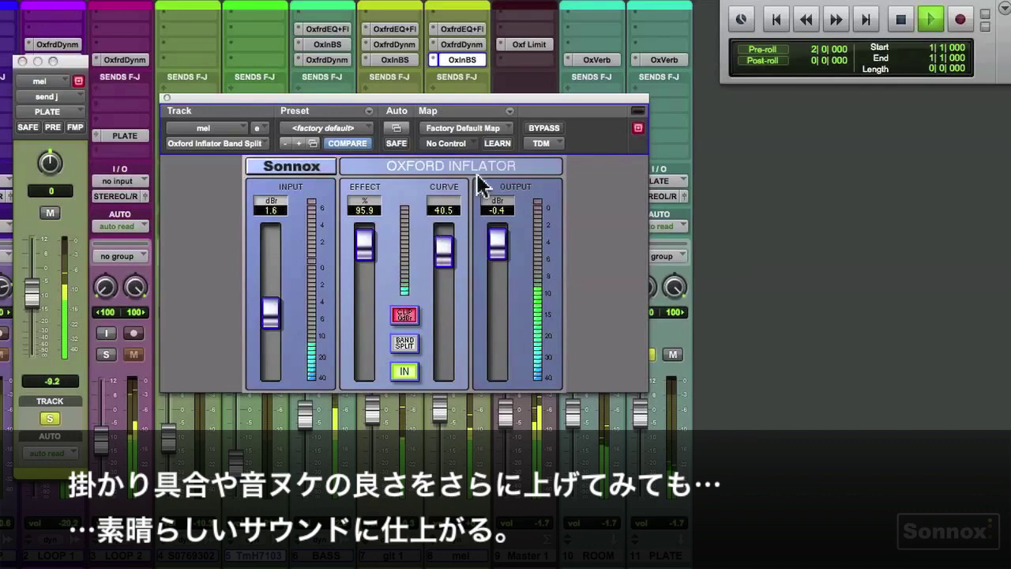
{"action": "left_click", "coordinate": [544, 131]}
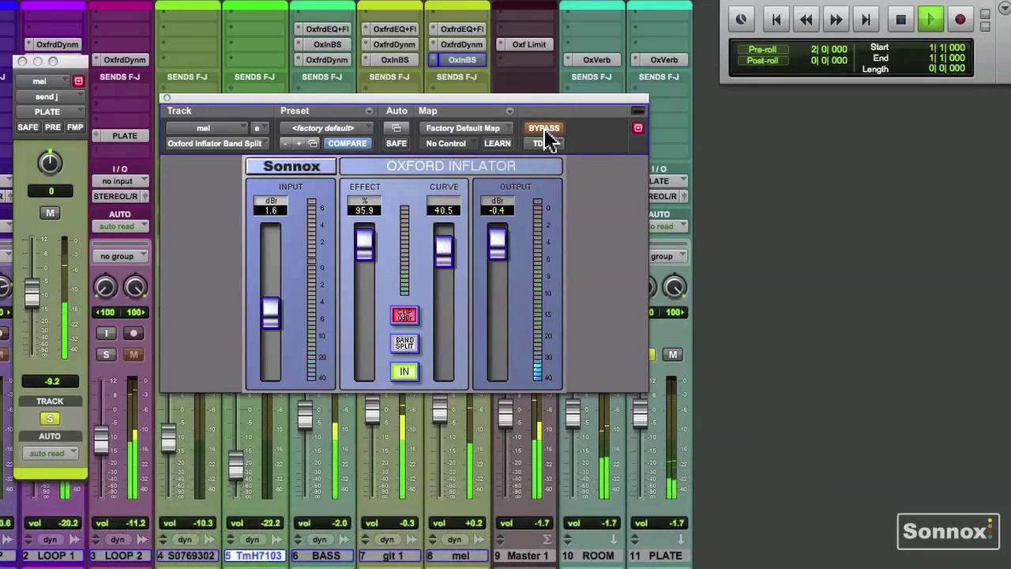
{"action": "left_click", "coordinate": [545, 132]}
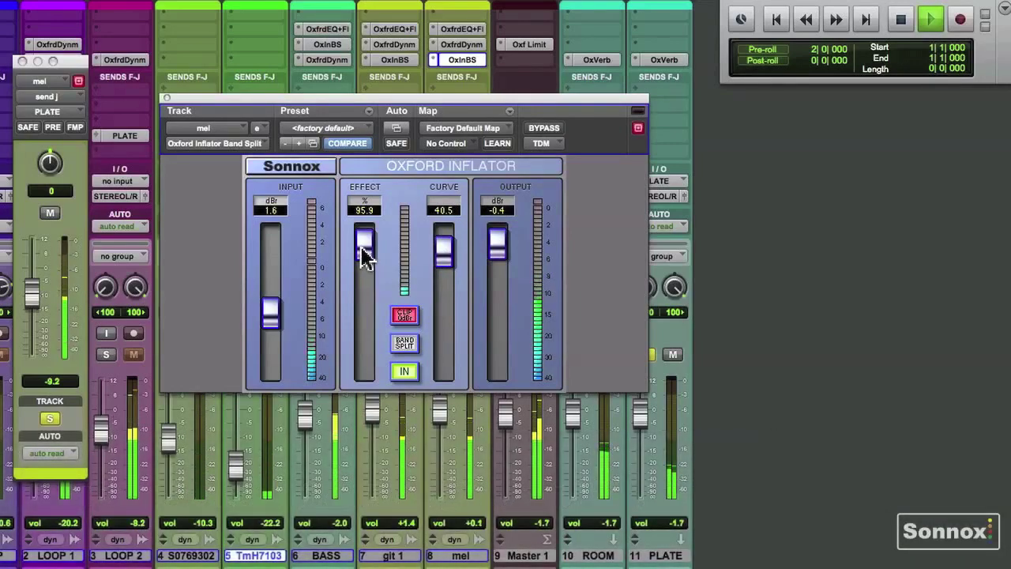
{"action": "left_click", "coordinate": [545, 133]}
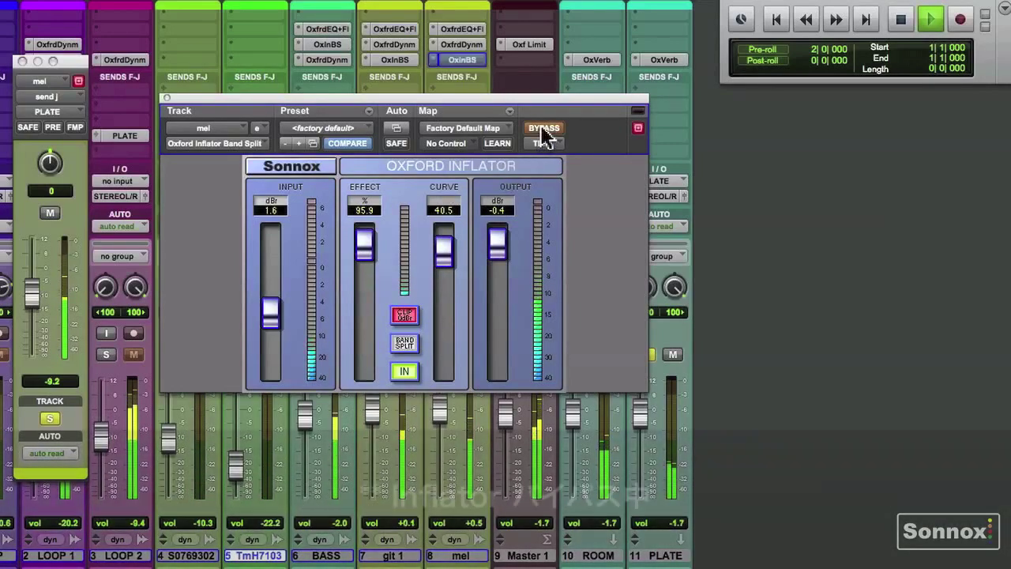
{"action": "left_click", "coordinate": [543, 134]}
Set the mel track's Inflator curve to 10.8 and effect to 60.1%, and close the plug-in
{"action": "left_click_drag", "start_coordinate": [443, 255], "coordinate": [443, 290]}
{"action": "left_click_drag", "start_coordinate": [353, 249], "coordinate": [363, 290]}
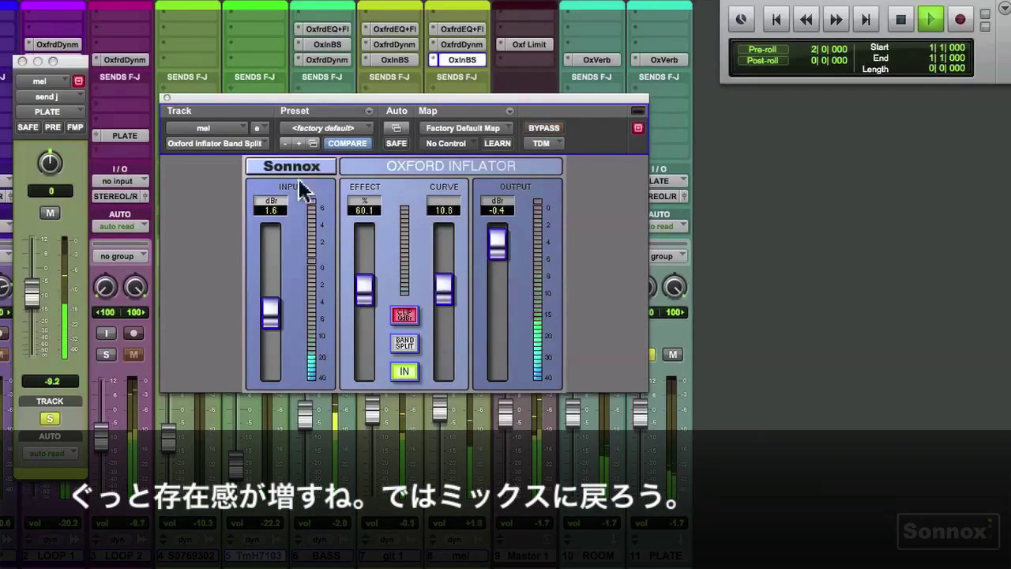
{"action": "left_click", "coordinate": [168, 99]}
Clear the solos on the mel, ROOM and PLATE tracks and solo the git 1 track
{"action": "left_click", "coordinate": [443, 355]}
{"action": "left_click", "coordinate": [443, 354]}
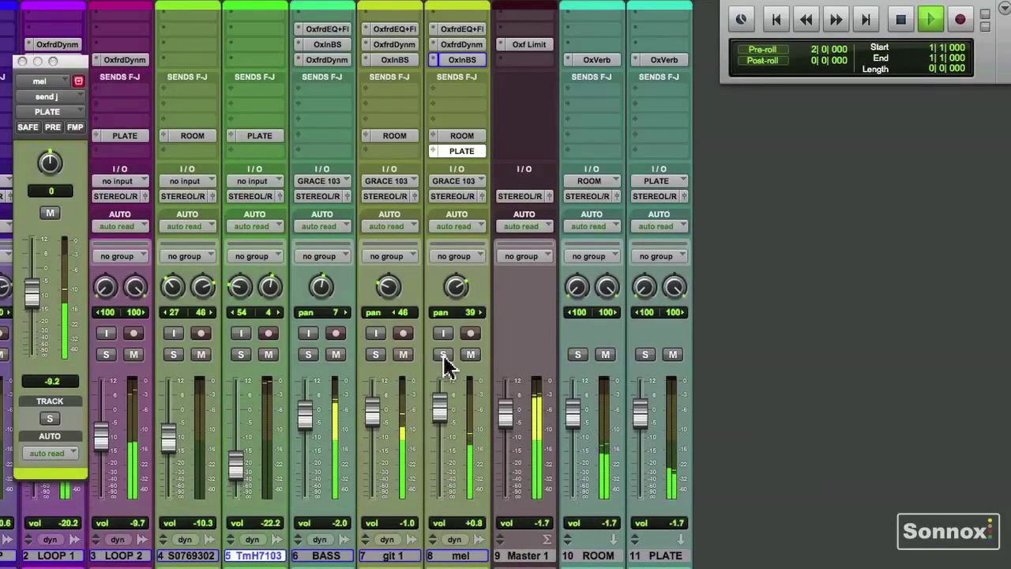
{"action": "left_click", "coordinate": [376, 355]}
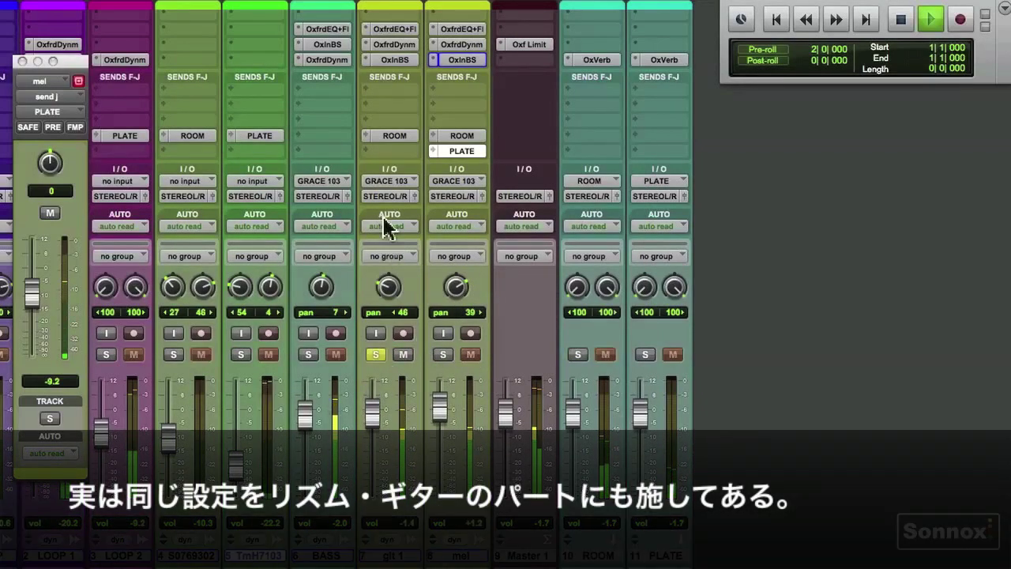
View the git 1 track's Oxford EQ and compare the track with its EQ, Dynamics and Inflator inserts bypassed and active
{"action": "left_click", "coordinate": [390, 28]}
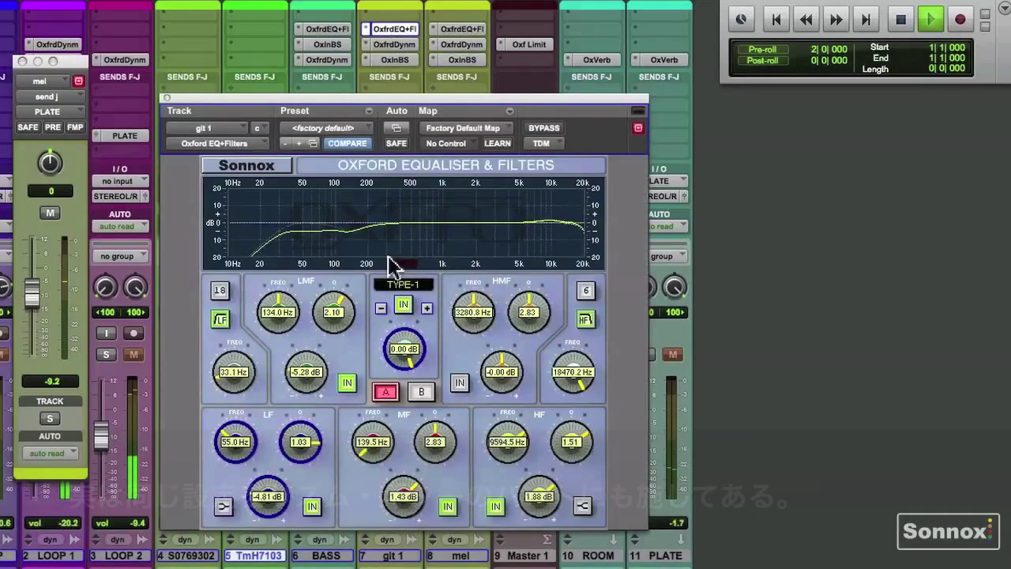
{"action": "left_click", "coordinate": [167, 99]}
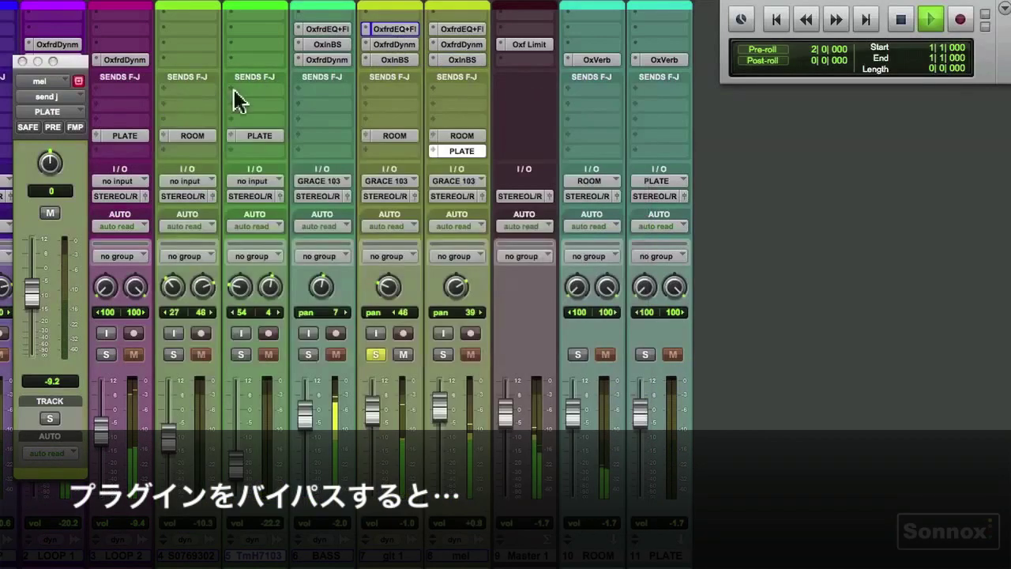
{"action": "left_click", "coordinate": [395, 29], "text": "super"}
{"action": "left_click", "coordinate": [394, 45], "text": "super"}
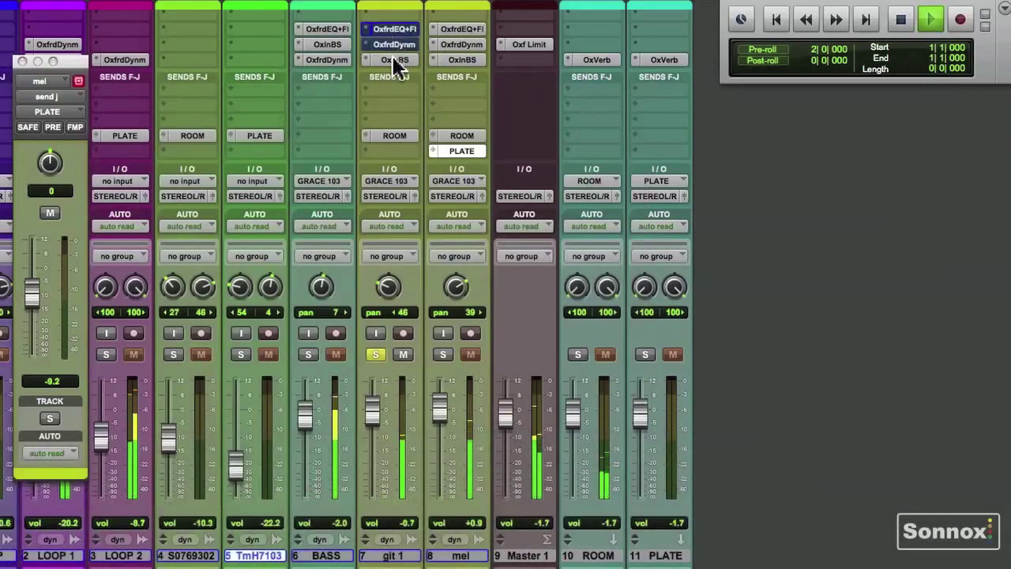
{"action": "left_click", "coordinate": [395, 60], "text": "super"}
{"action": "left_click", "coordinate": [394, 44], "text": "super"}
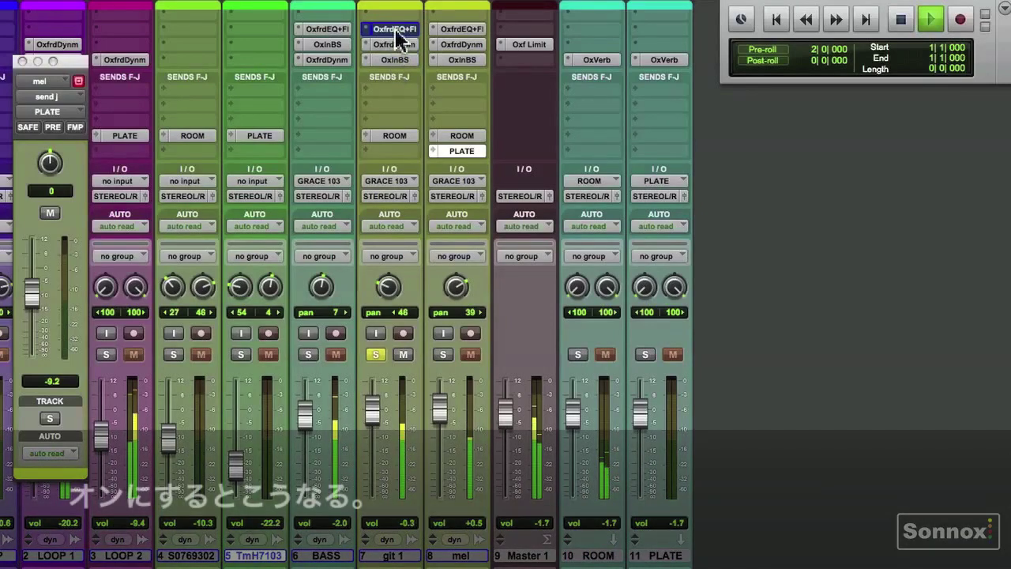
{"action": "left_click", "coordinate": [395, 29], "text": "super"}
Clear the git 1 solo and close the mel track's PLATE send window
{"action": "left_click", "coordinate": [376, 354]}
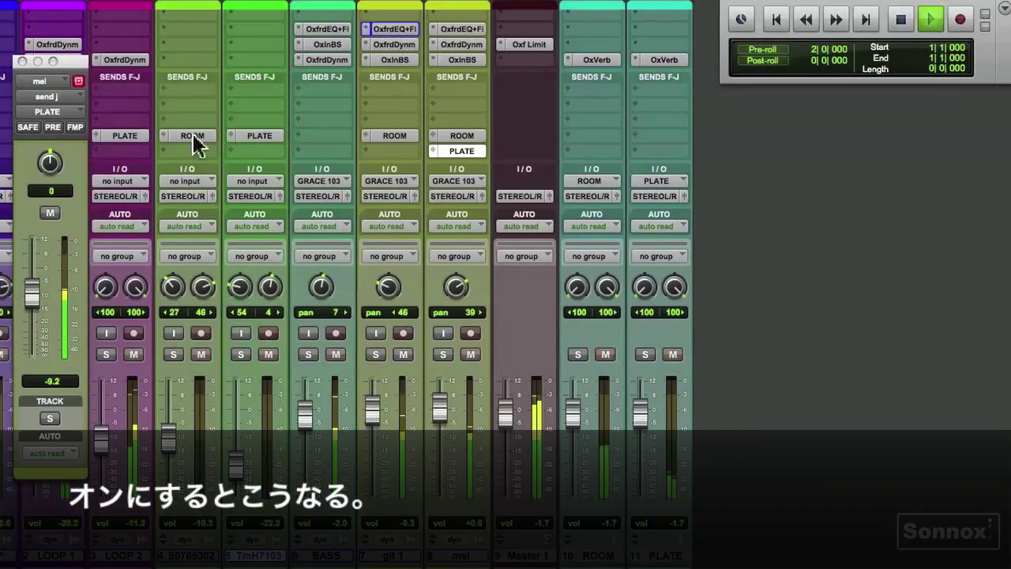
{"action": "left_click", "coordinate": [22, 61]}
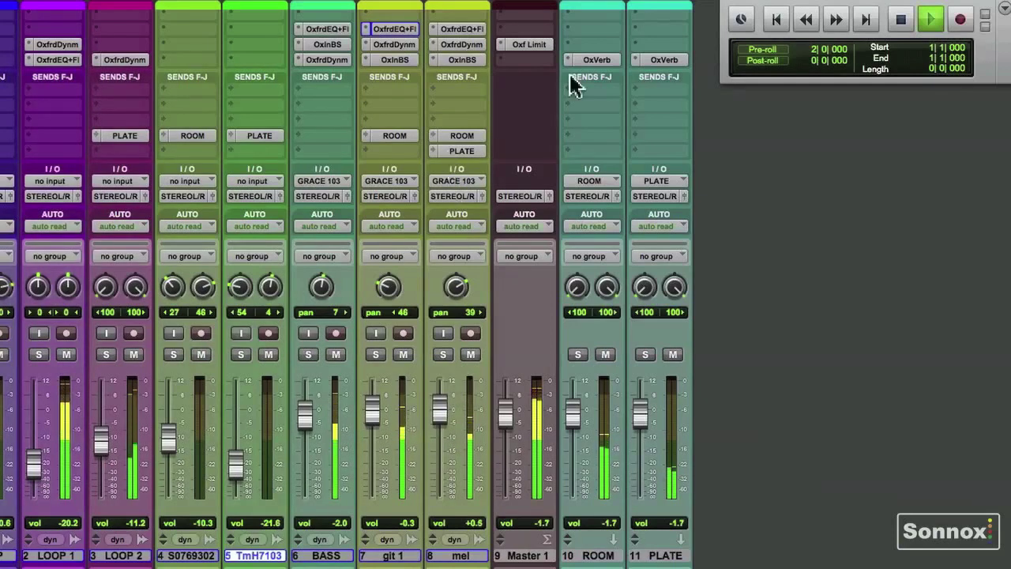
Check the mel track's Inflator settings while the full mix plays, and close the plug-in
{"action": "left_click", "coordinate": [462, 60]}
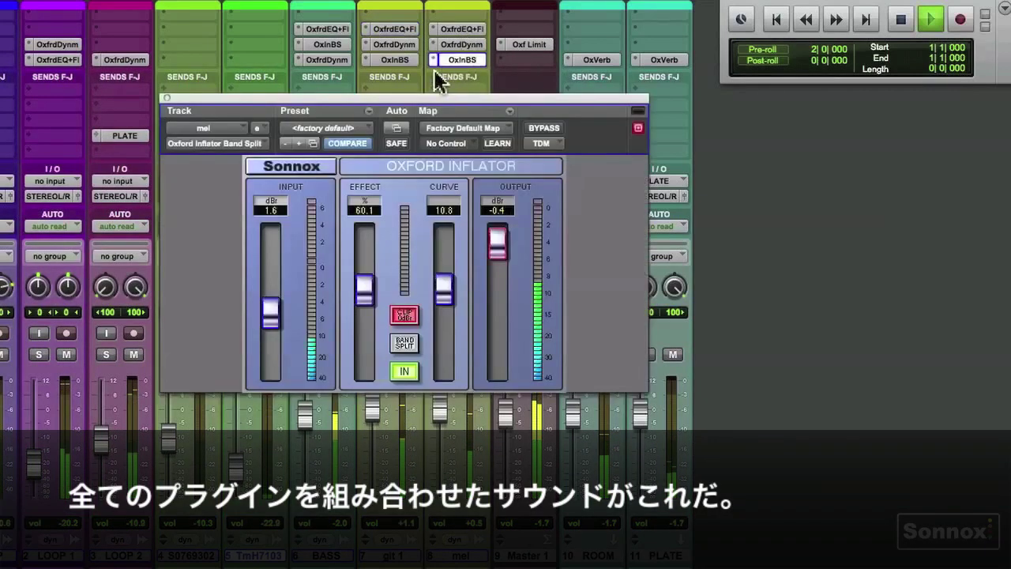
{"action": "left_click_drag", "start_coordinate": [401, 100], "coordinate": [308, 87]}
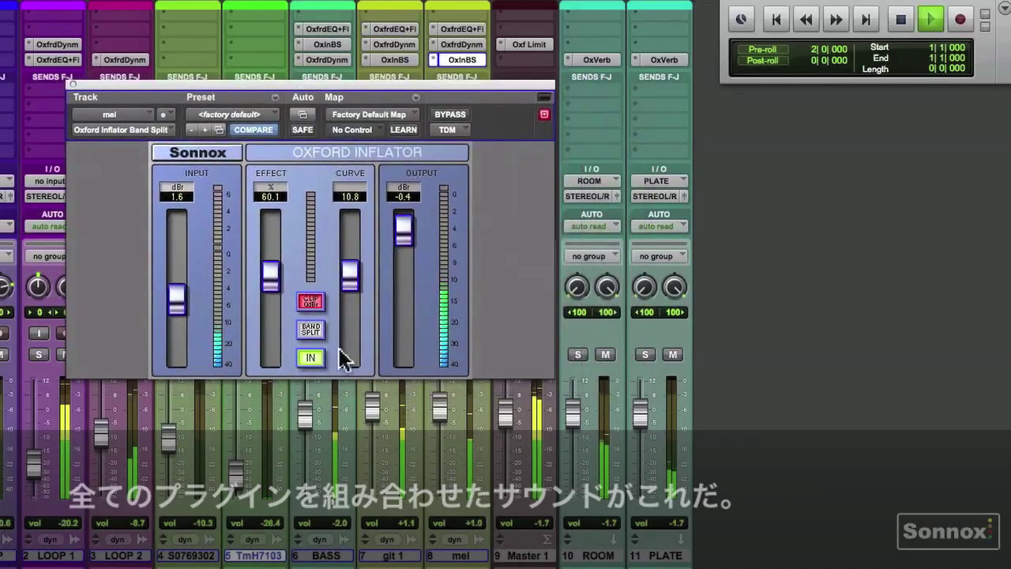
{"action": "left_click", "coordinate": [73, 84]}
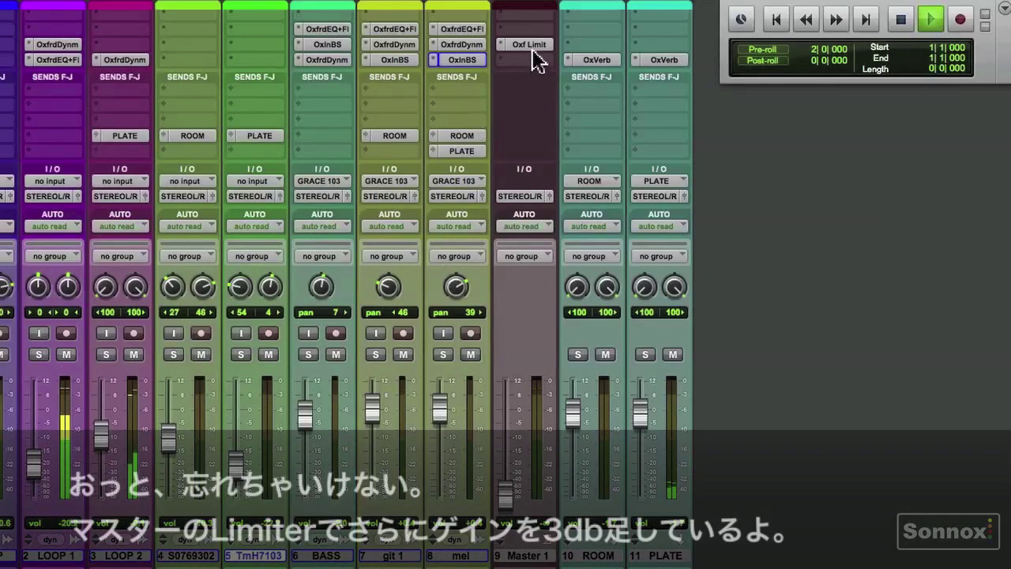
Open the Oxford Limiter on the Master 1 track to view its gain settings
{"action": "left_click", "coordinate": [531, 45]}
{"action": "left_click_drag", "start_coordinate": [445, 82], "coordinate": [436, 37]}
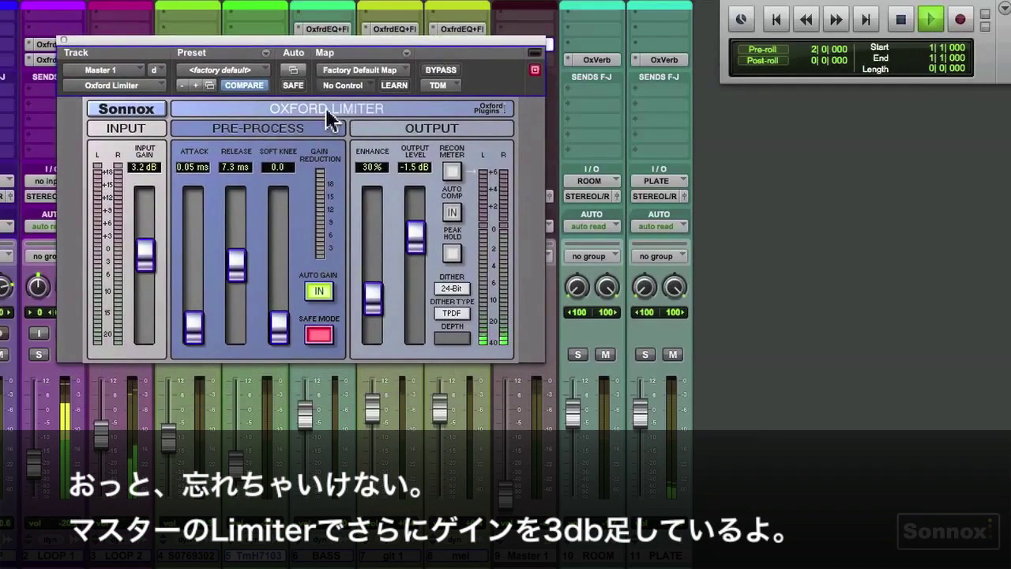